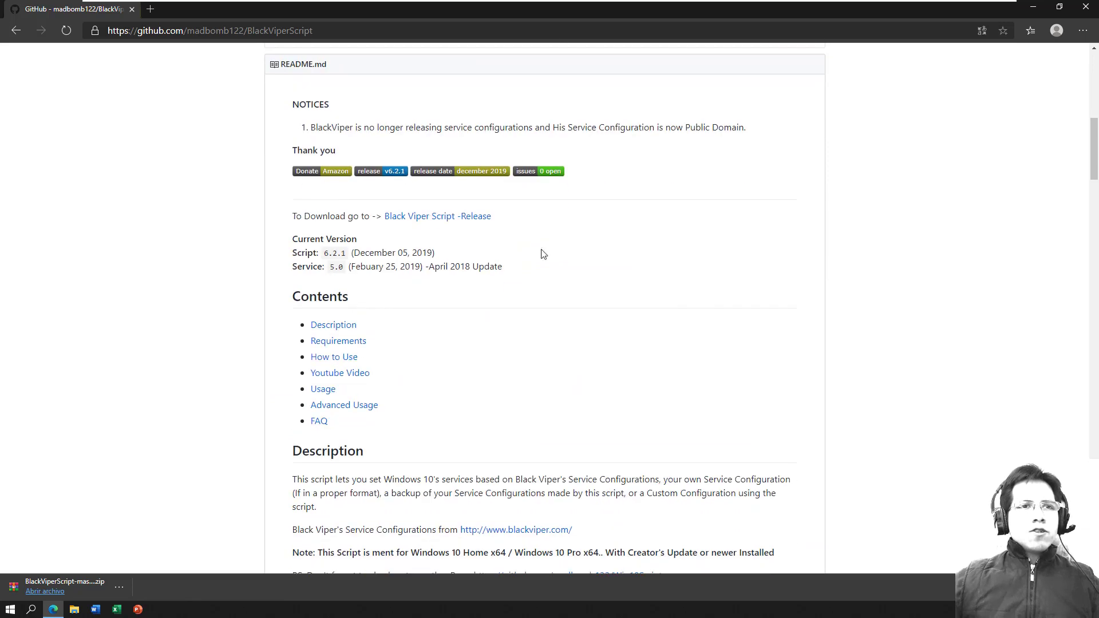
Step: Review the script's requirements in the README and check the installed Windows version with winver
scroll(448, 211, down, 4)
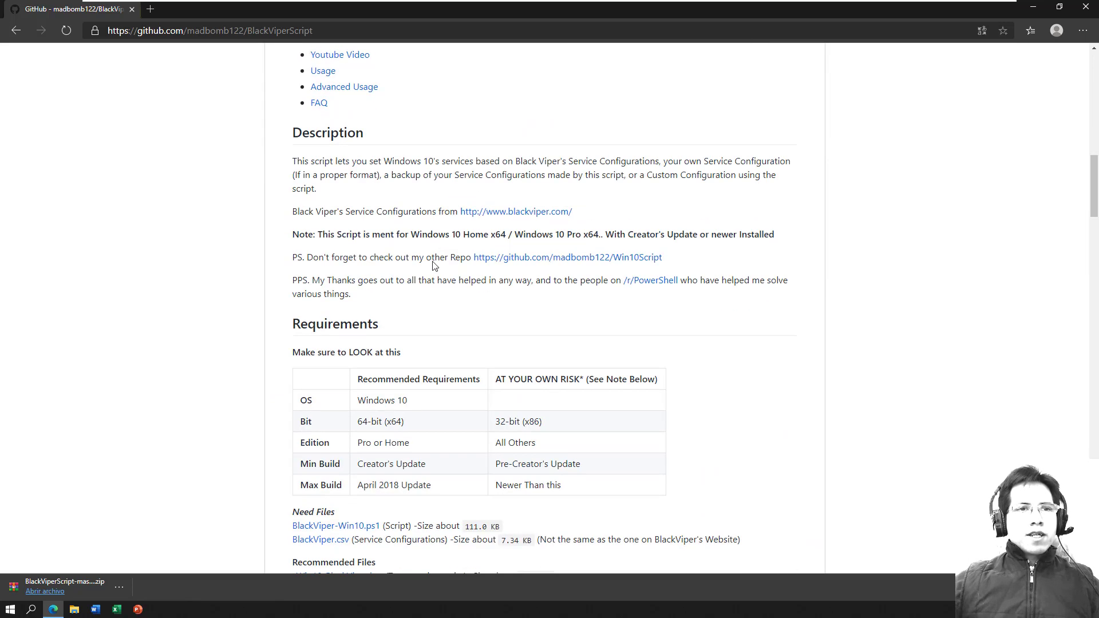
scroll(530, 366, up, 2)
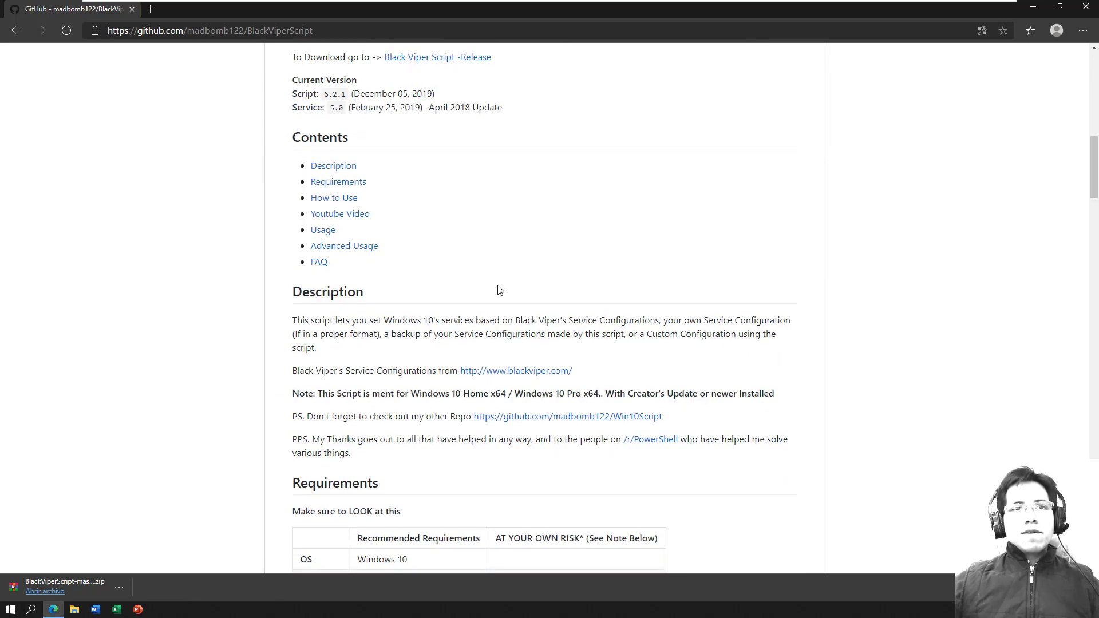
scroll(514, 367, down, 3)
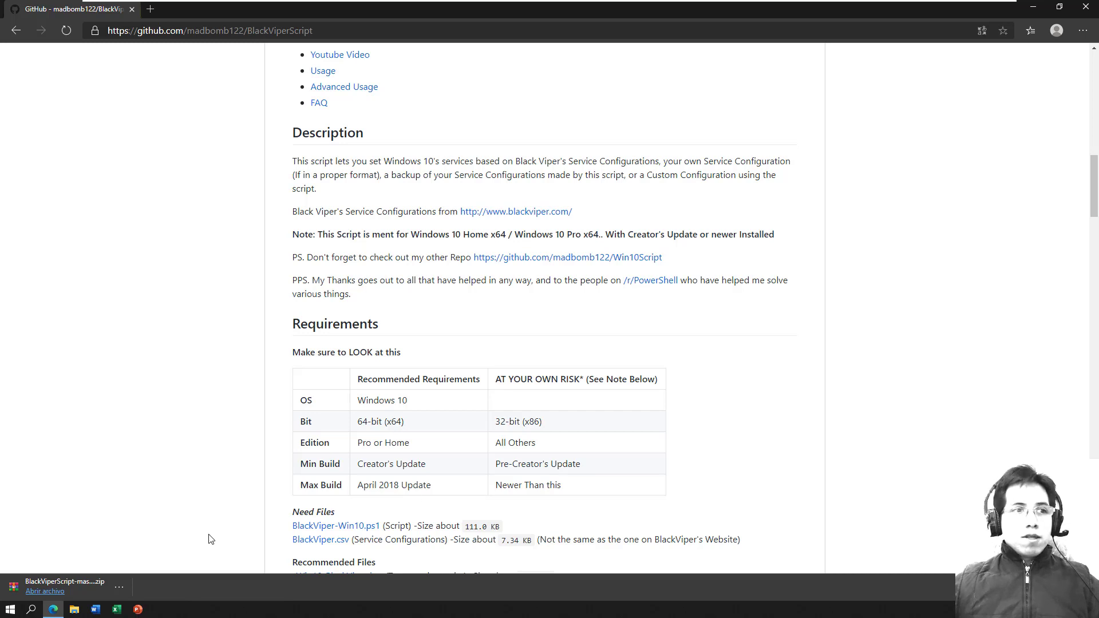
click(31, 609)
text(winmvbe)
key(BackSpace)
key(BackSpace)
key(BackSpace)
key(BackSpace)
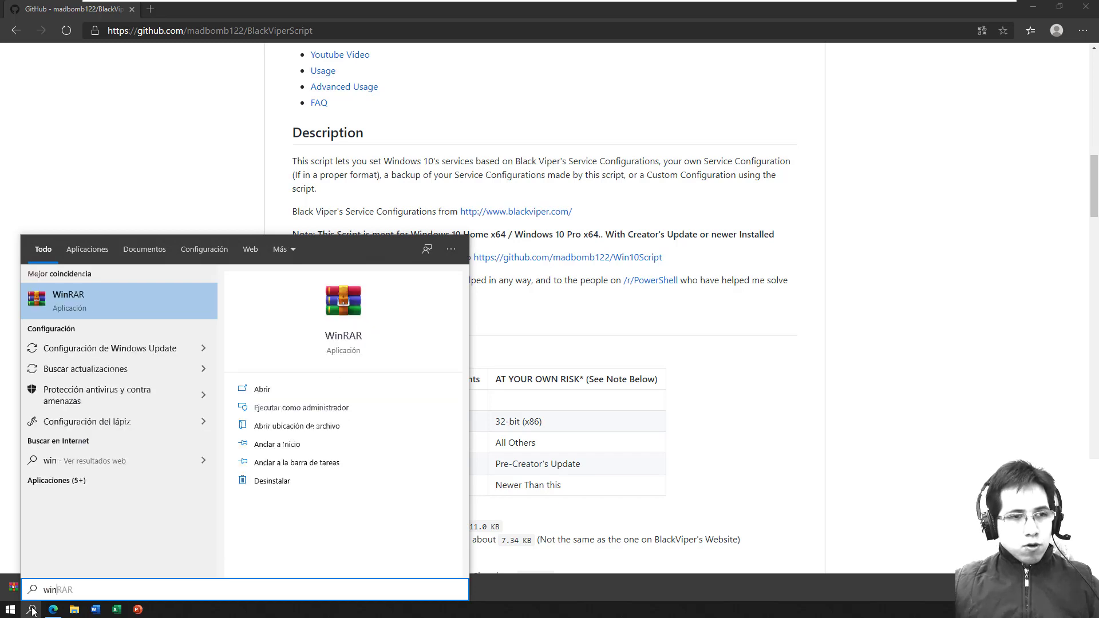
key(BackSpace)
key(BackSpace)
key(BackSpace)
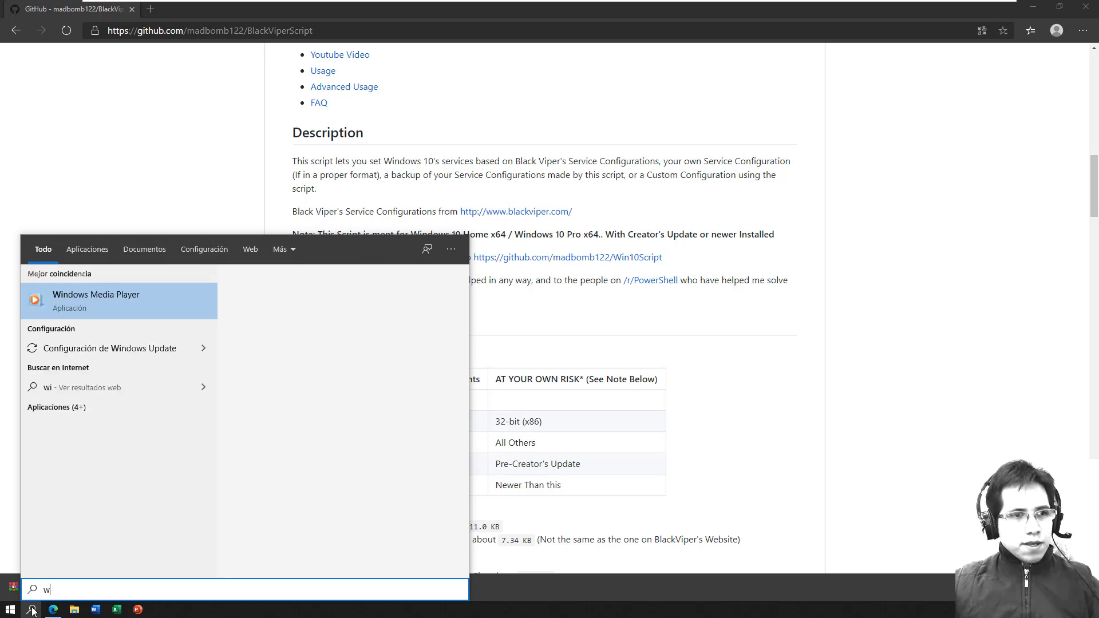
text(winver)
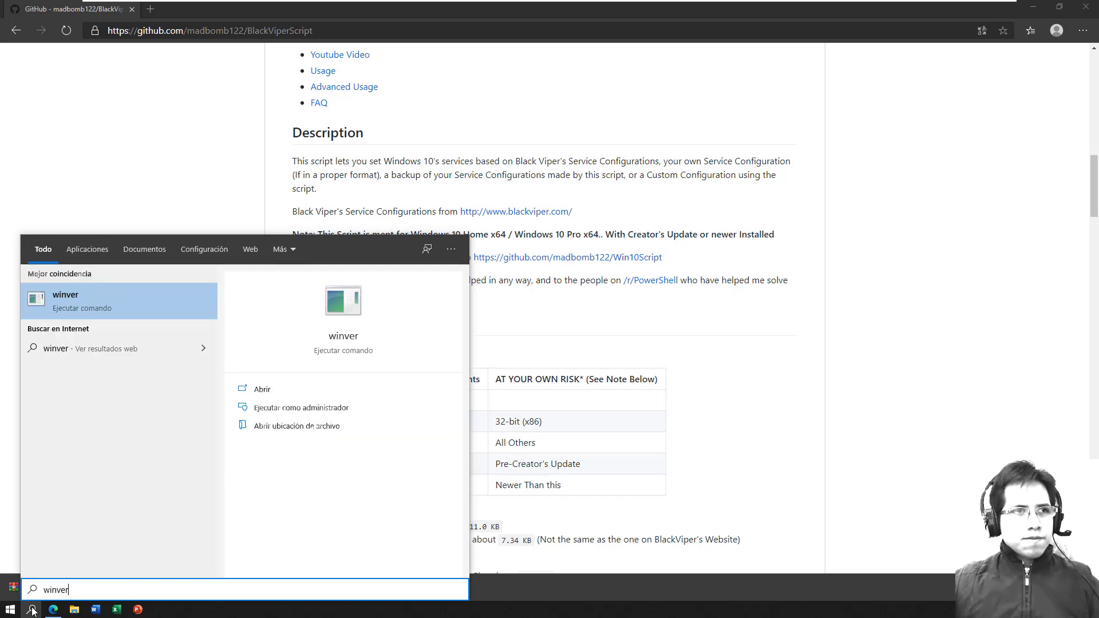
key(Return)
drag(137, 27, 127, 217)
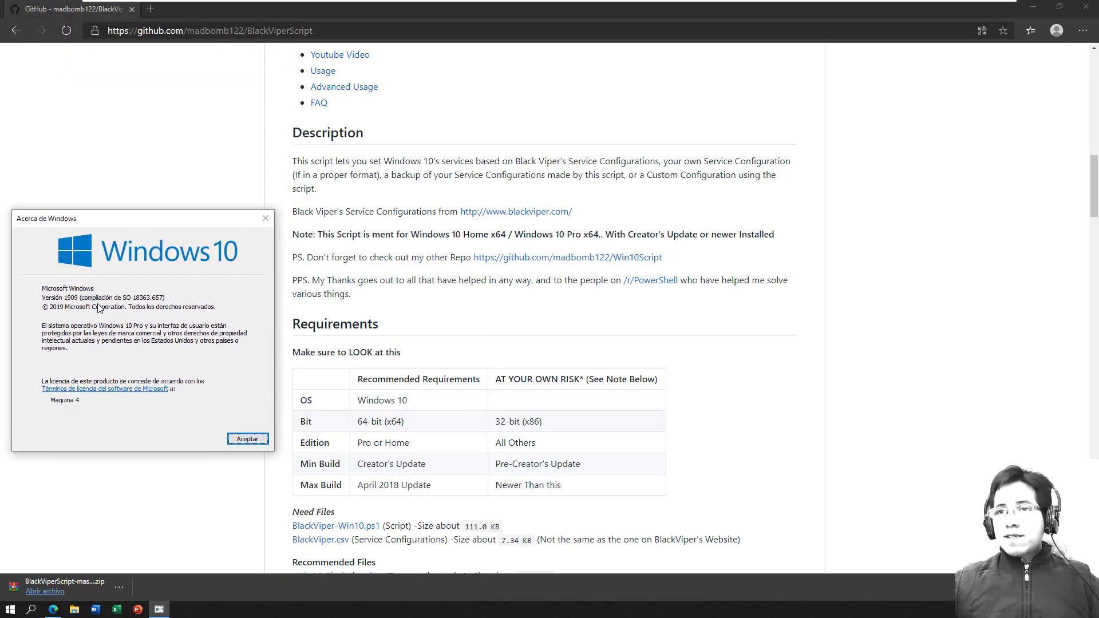
click(247, 438)
Step: Switch to File Explorer and extract the BlackViperScript-master archive in Descargas into its own BlackViperScript-master folder
scroll(337, 349, down, 7)
scroll(336, 349, up, 15)
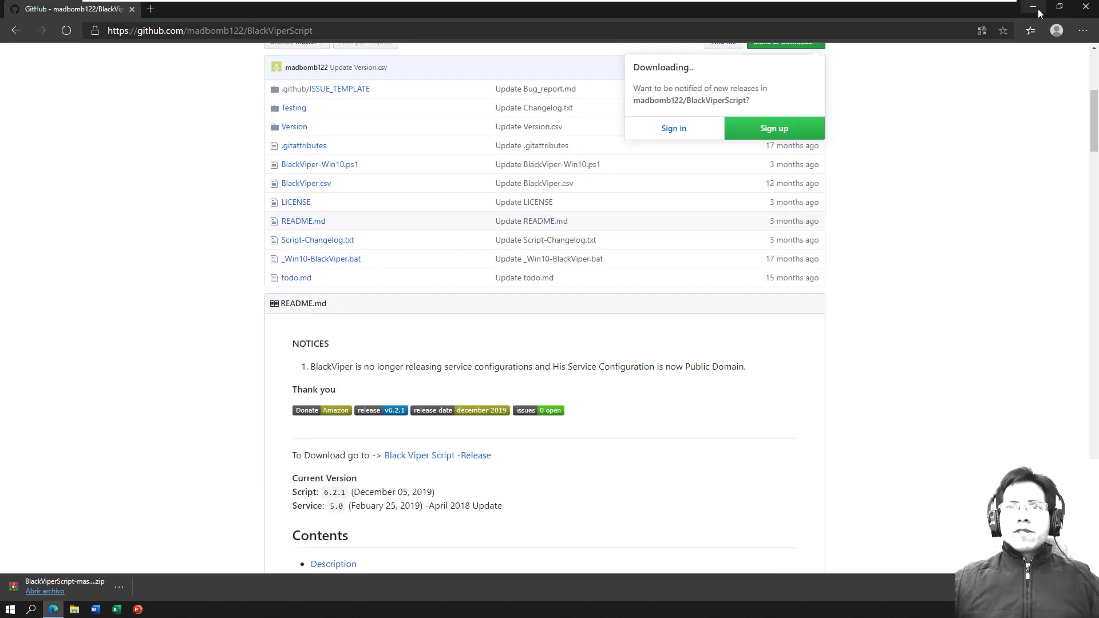
click(1039, 10)
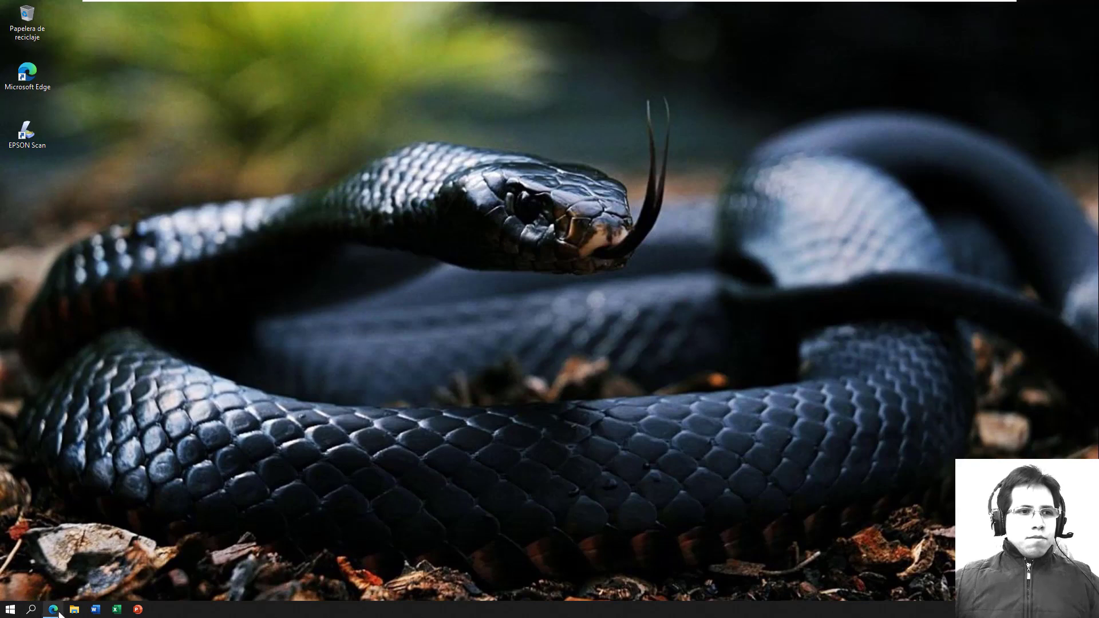
click(74, 609)
click(403, 209)
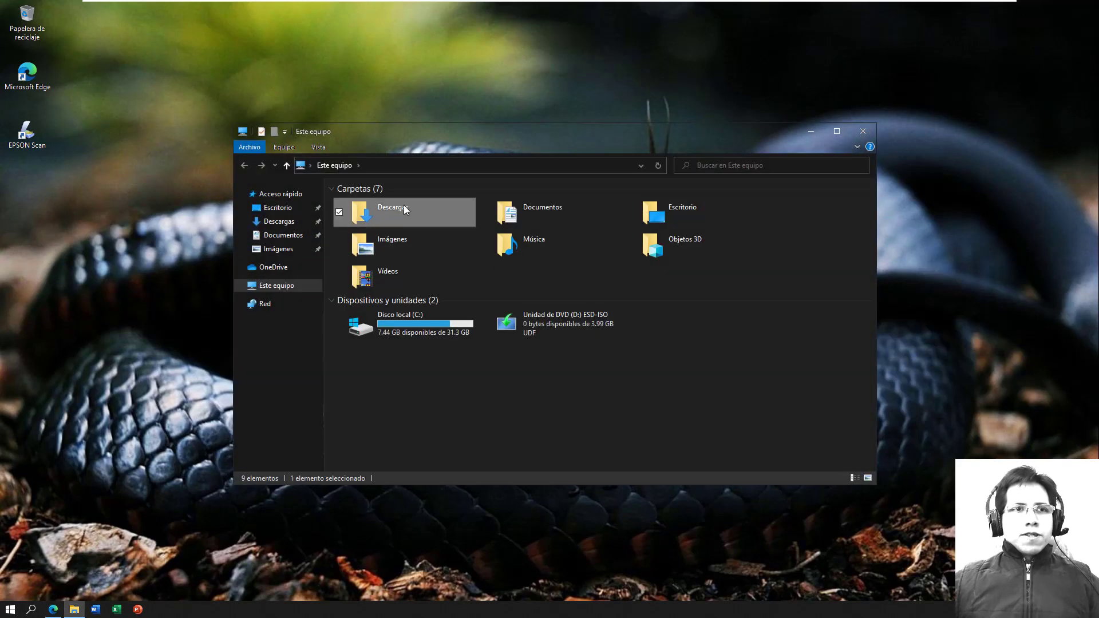
double_click(404, 209)
right_click(359, 218)
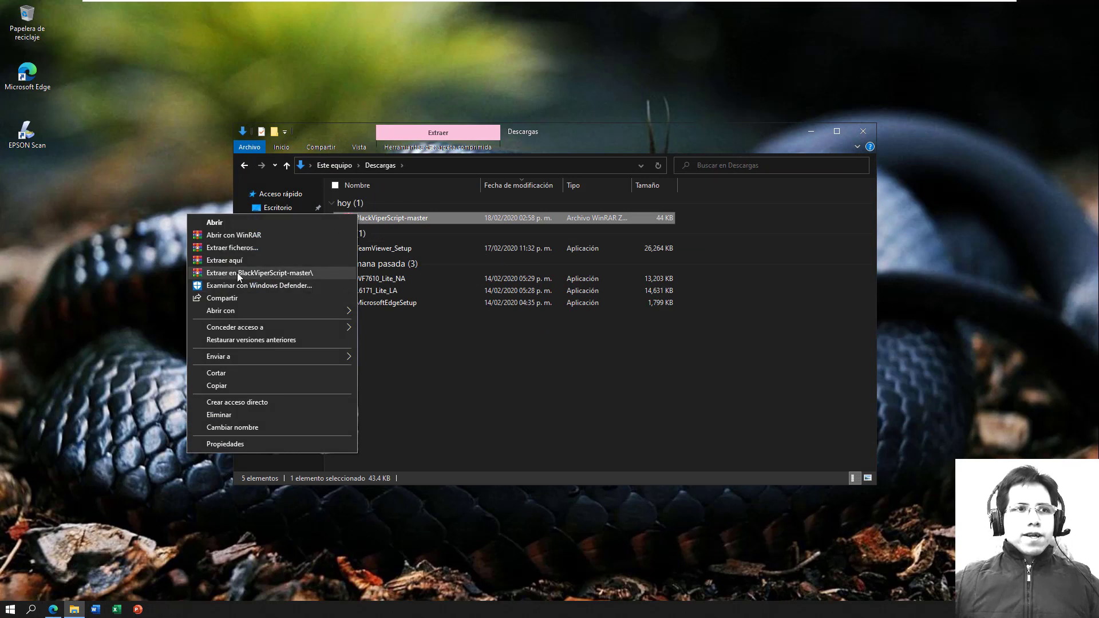
click(237, 273)
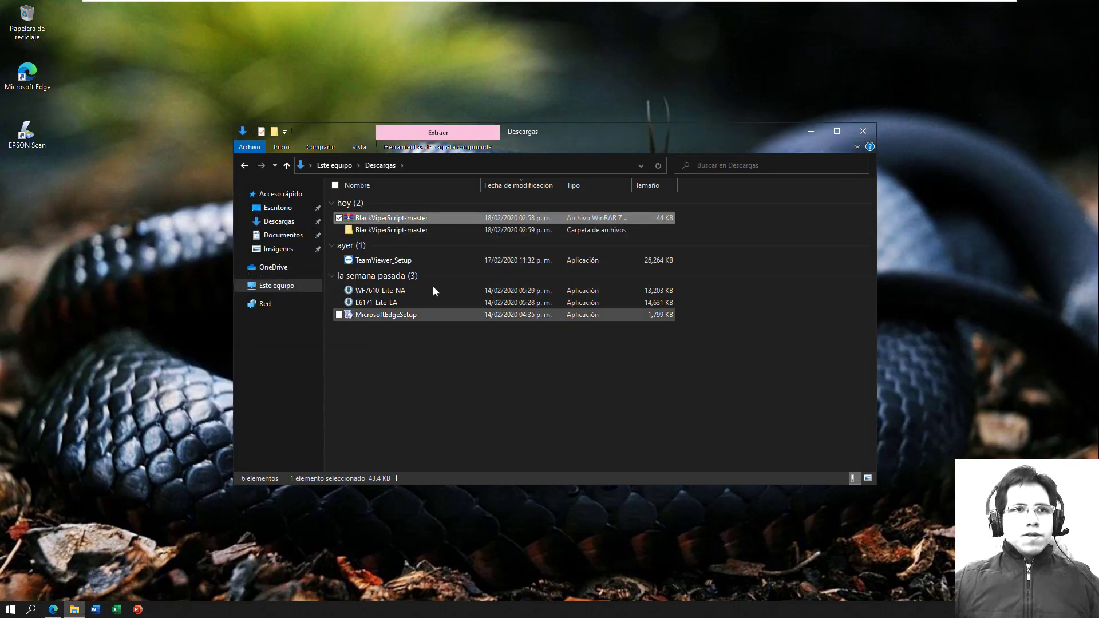
Step: Open the inner BlackViperScript-master folder within the extracted folder
click(381, 230)
double_click(385, 229)
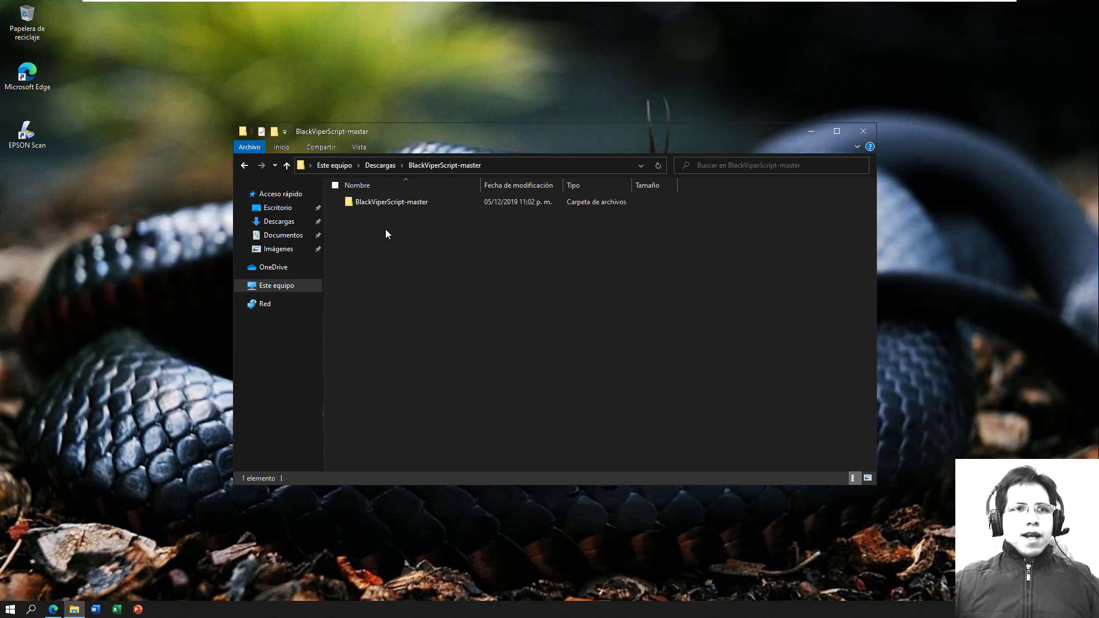
double_click(362, 206)
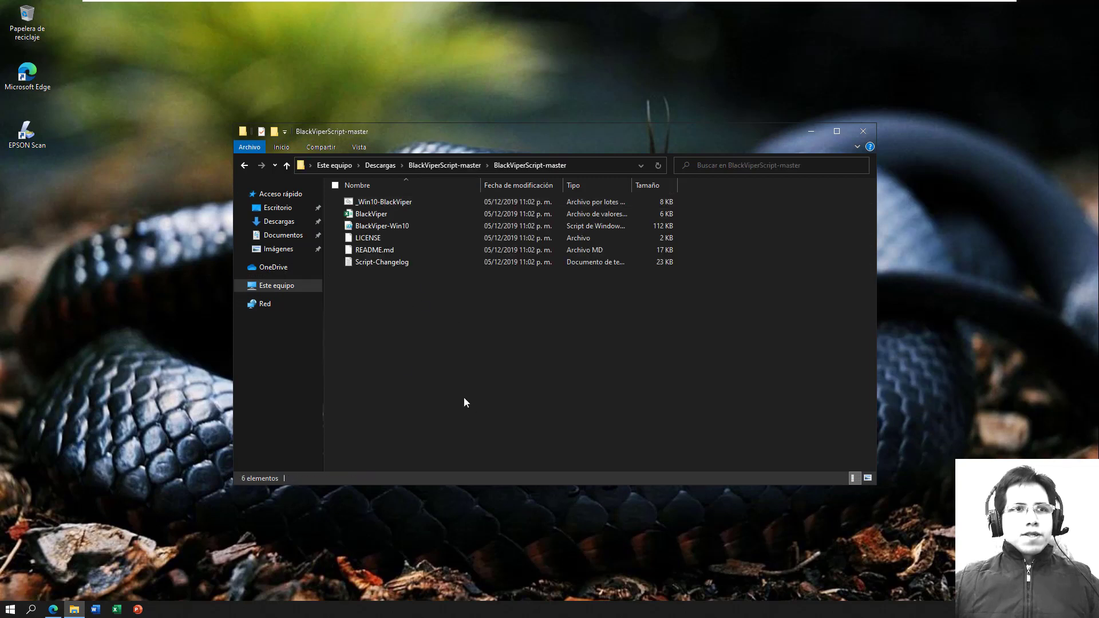
key(ctrl+shift+5)
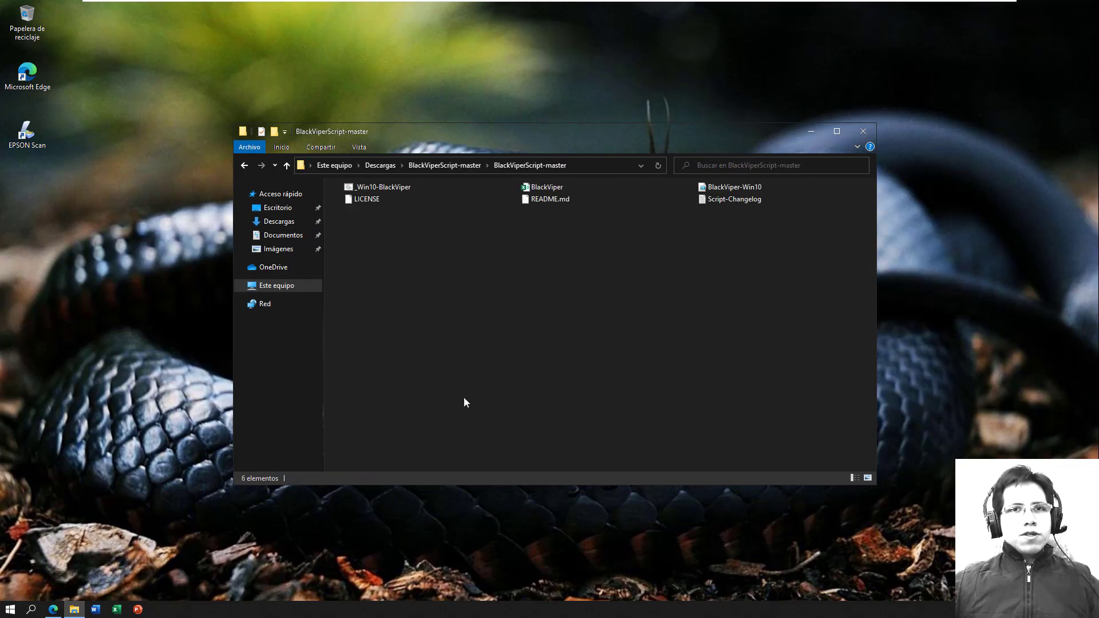
key(ctrl+shift+3)
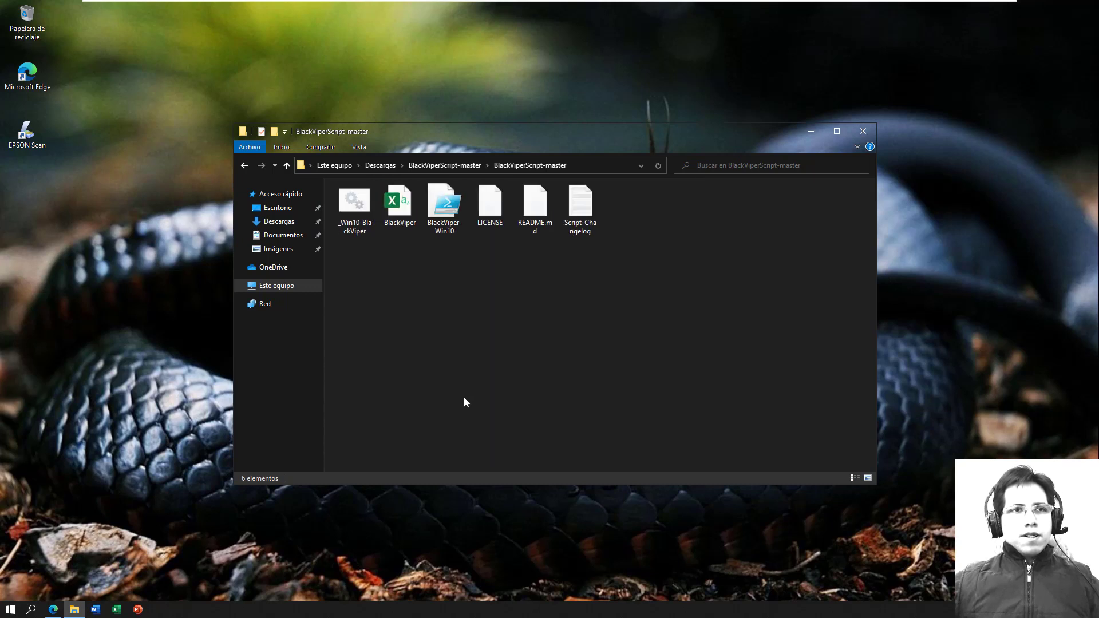
click(359, 146)
click(471, 182)
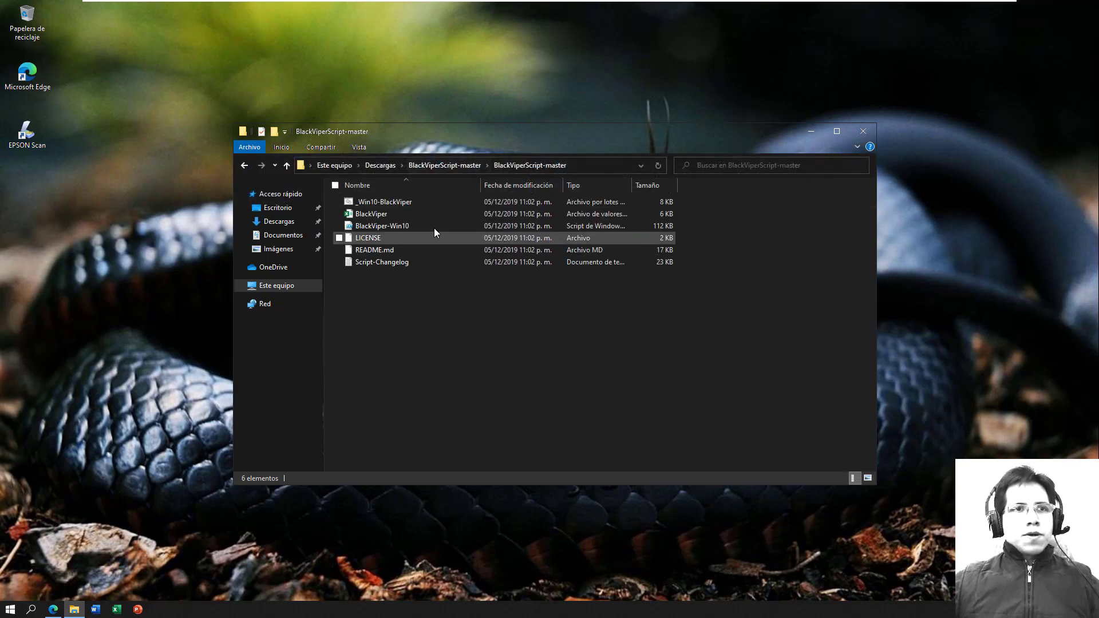
Step: Show file name extensions in the script folder and select BlackViper-Win10.ps1
click(359, 147)
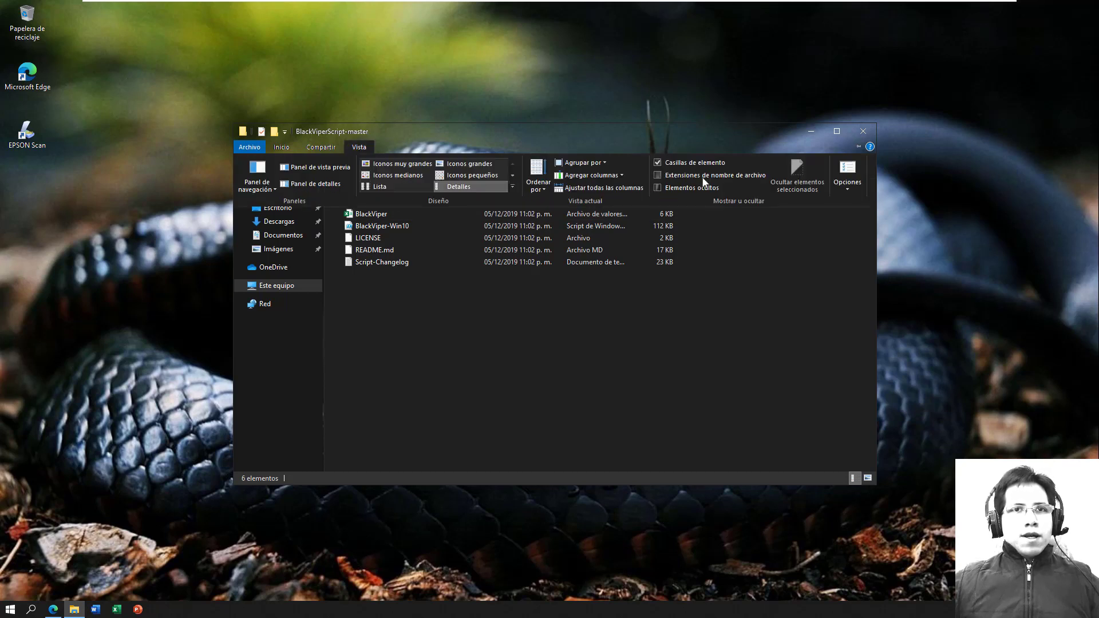
click(703, 179)
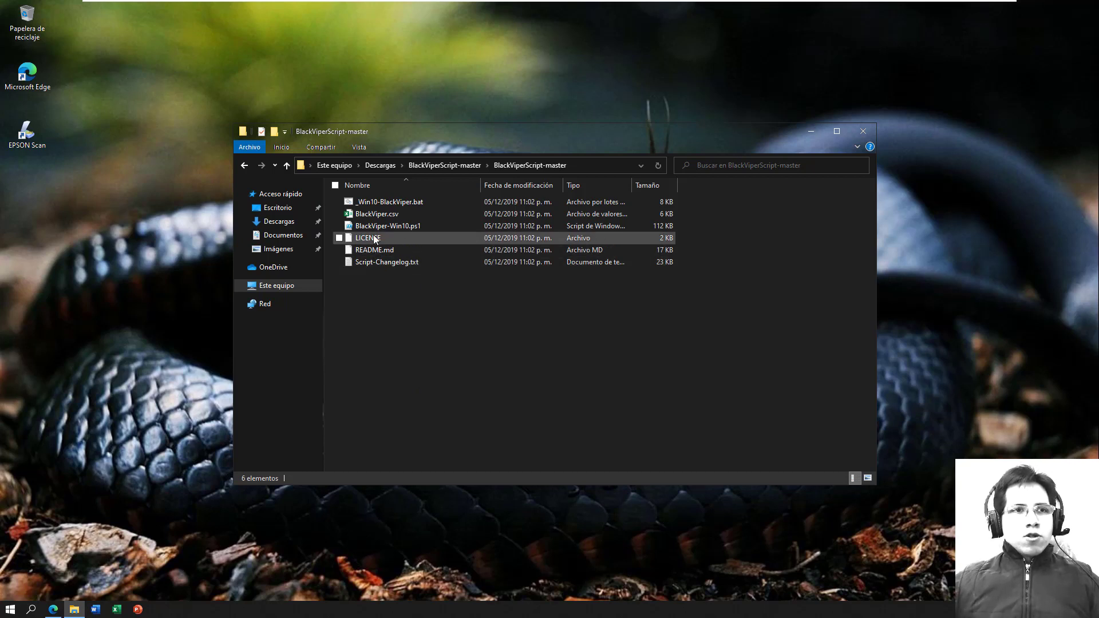
drag(376, 228, 407, 225)
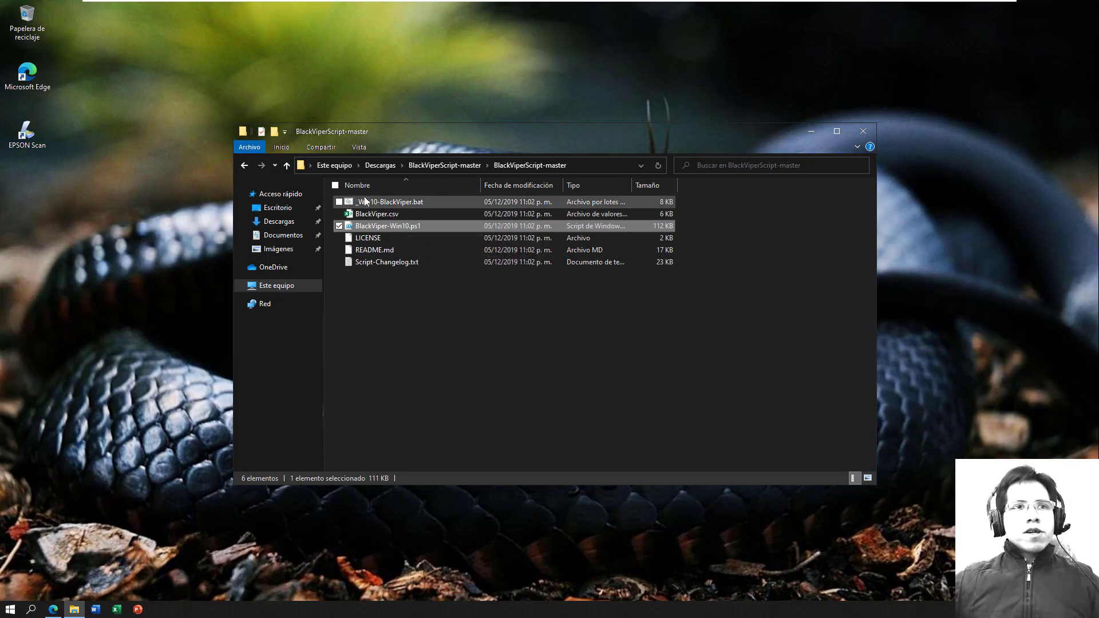
Step: Run _Win10-BlackViper.bat as administrator and allow the elevation request
click(387, 203)
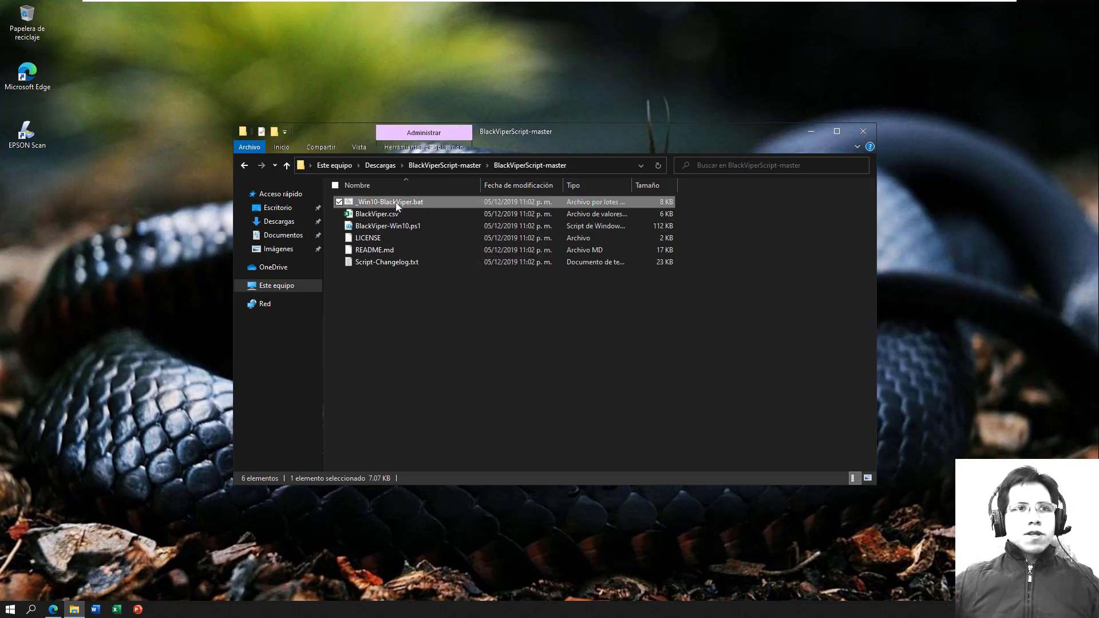
right_click(379, 205)
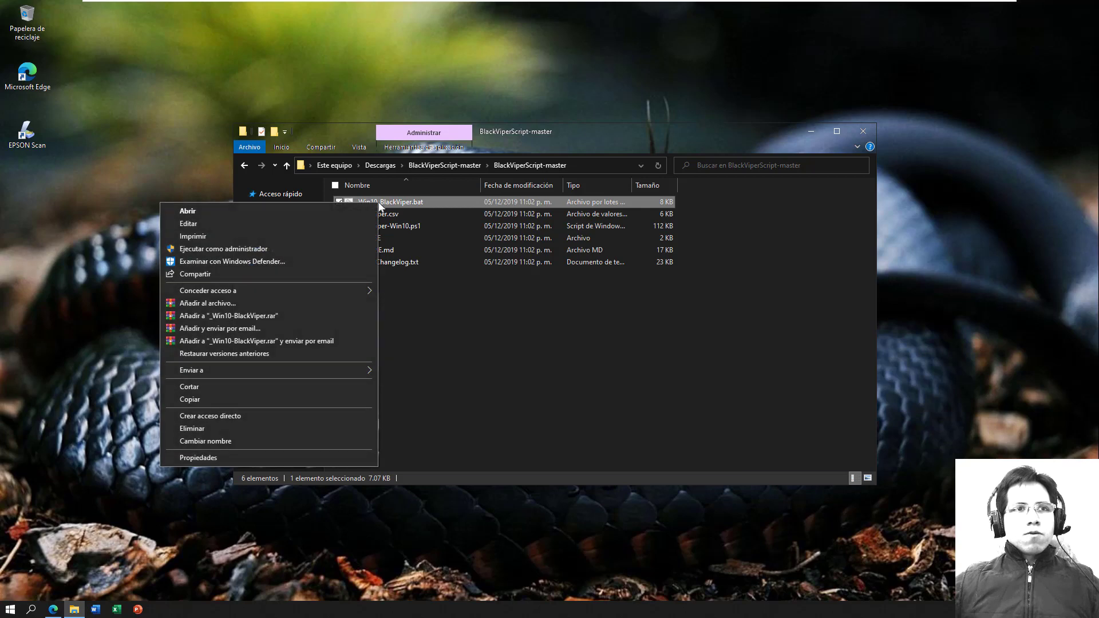
click(221, 249)
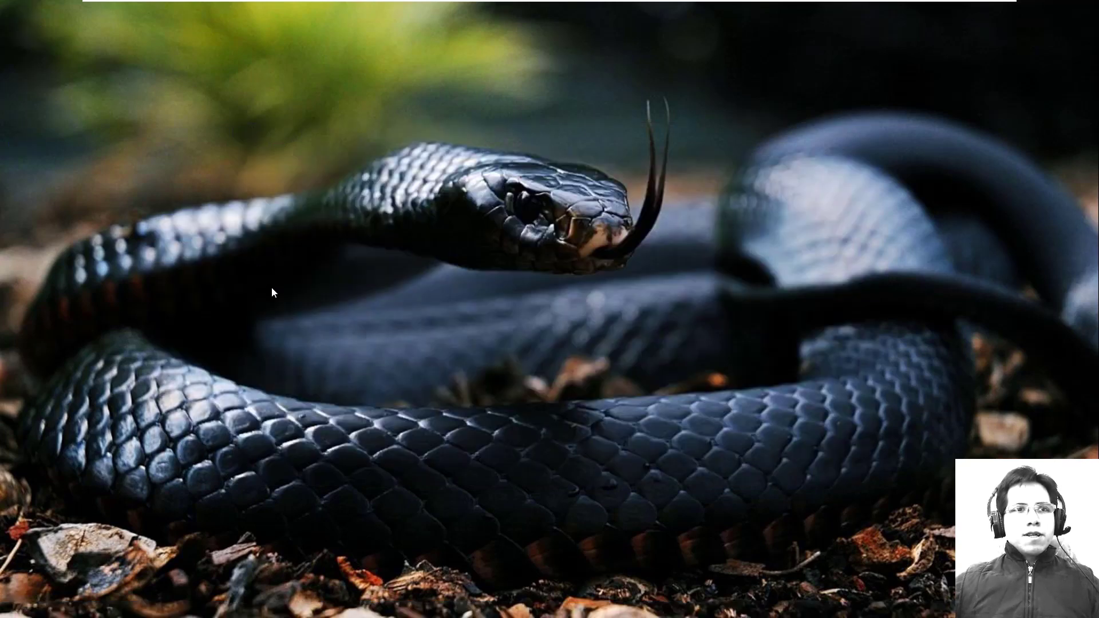
click(490, 375)
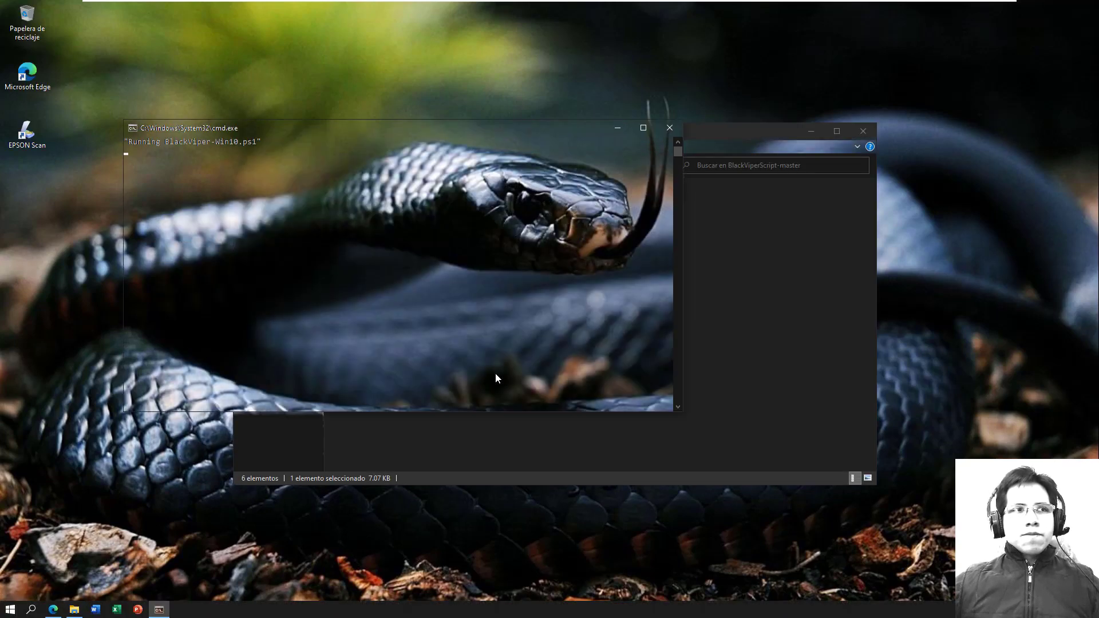
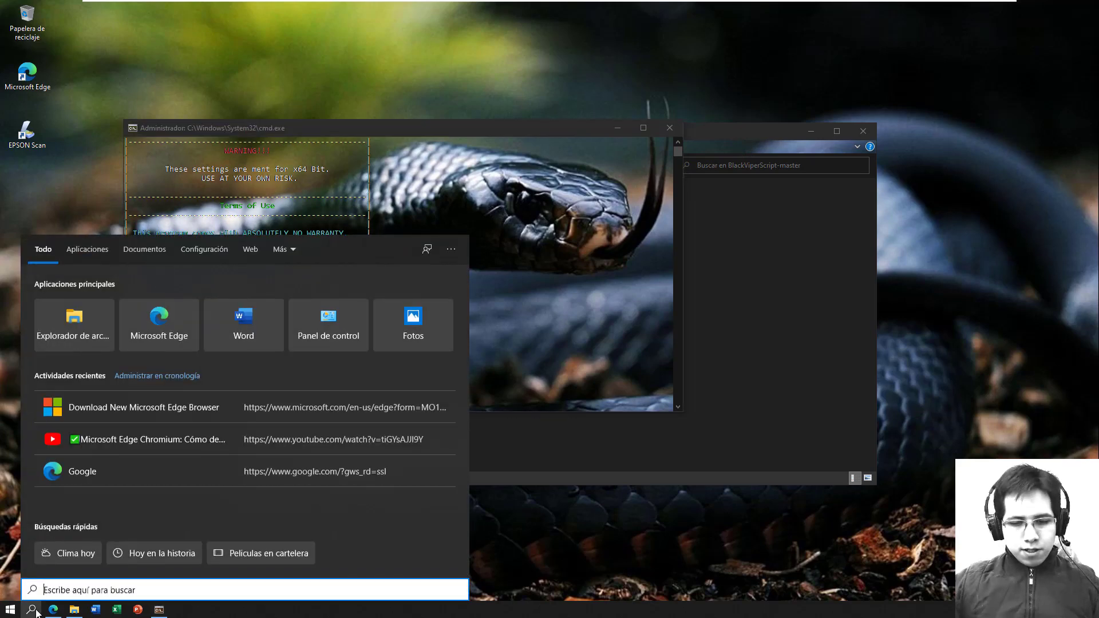
Step: Open the restore point settings and activate system protection for drive C: with maximum disk usage of 29% (9.10 GB)
text(punto)
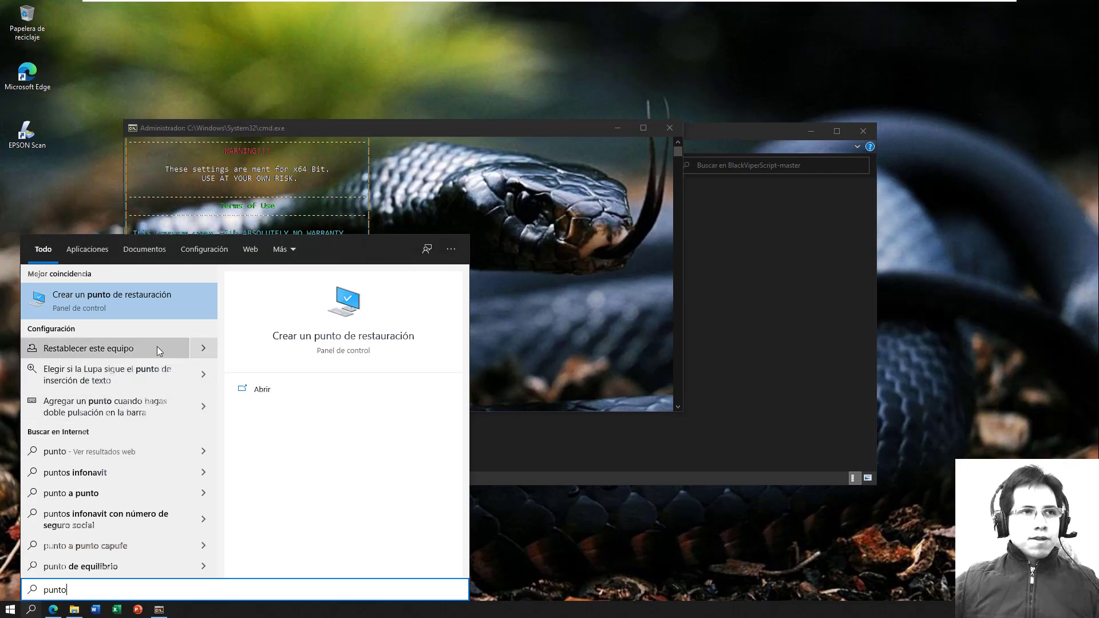
click(84, 300)
click(317, 338)
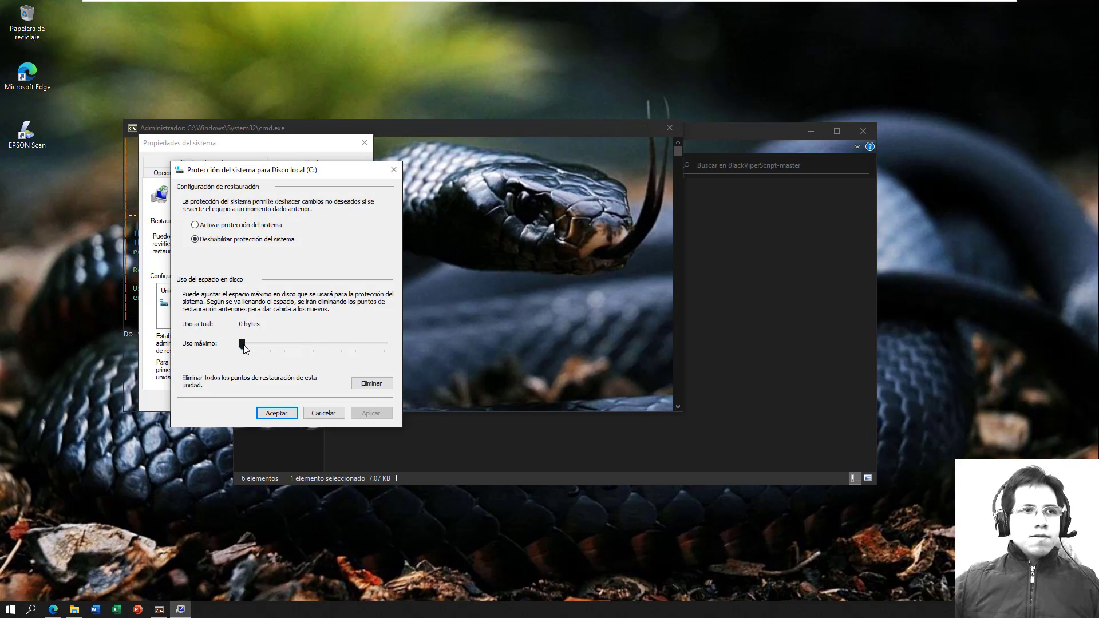
click(228, 227)
drag(243, 343, 262, 345)
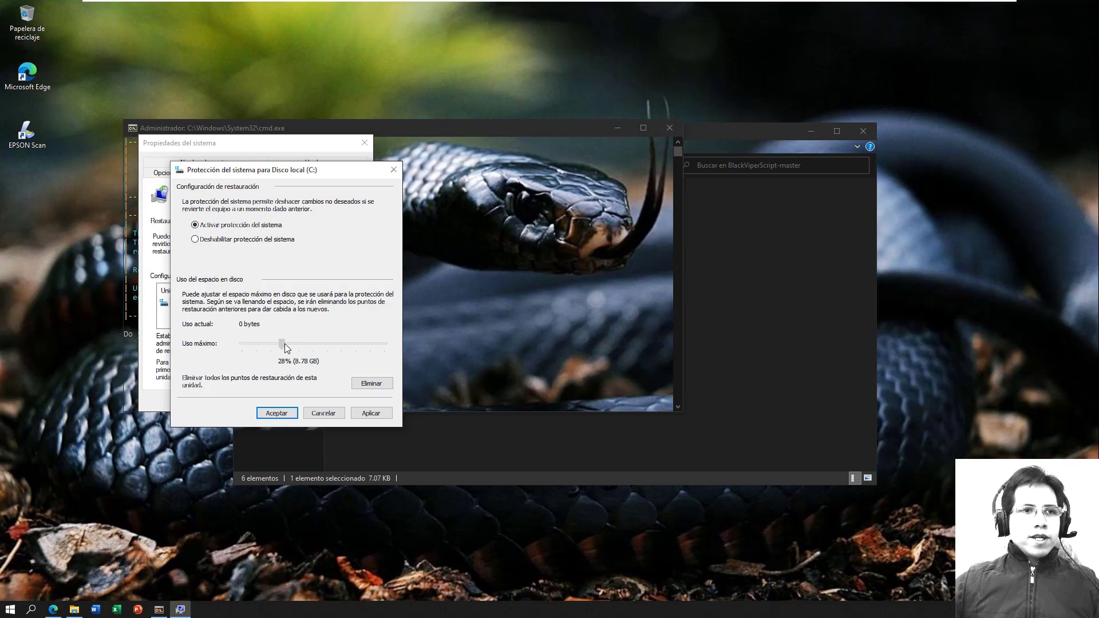
drag(285, 343, 287, 342)
click(371, 413)
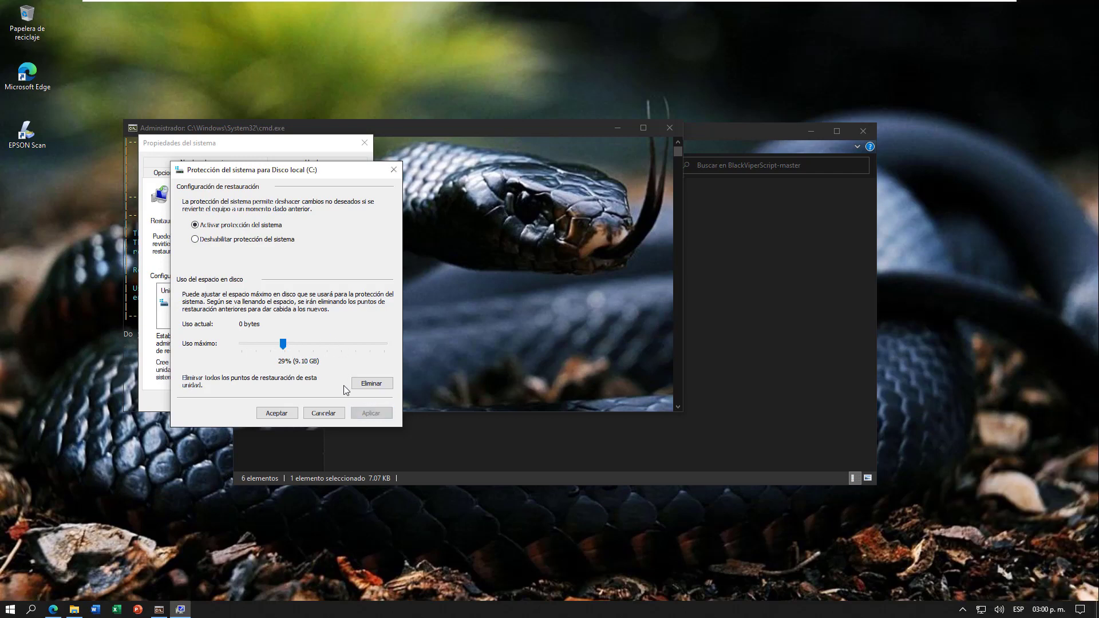
click(277, 413)
Step: Create a restore point described as "inicio de los tiempos" and close the system properties
click(321, 364)
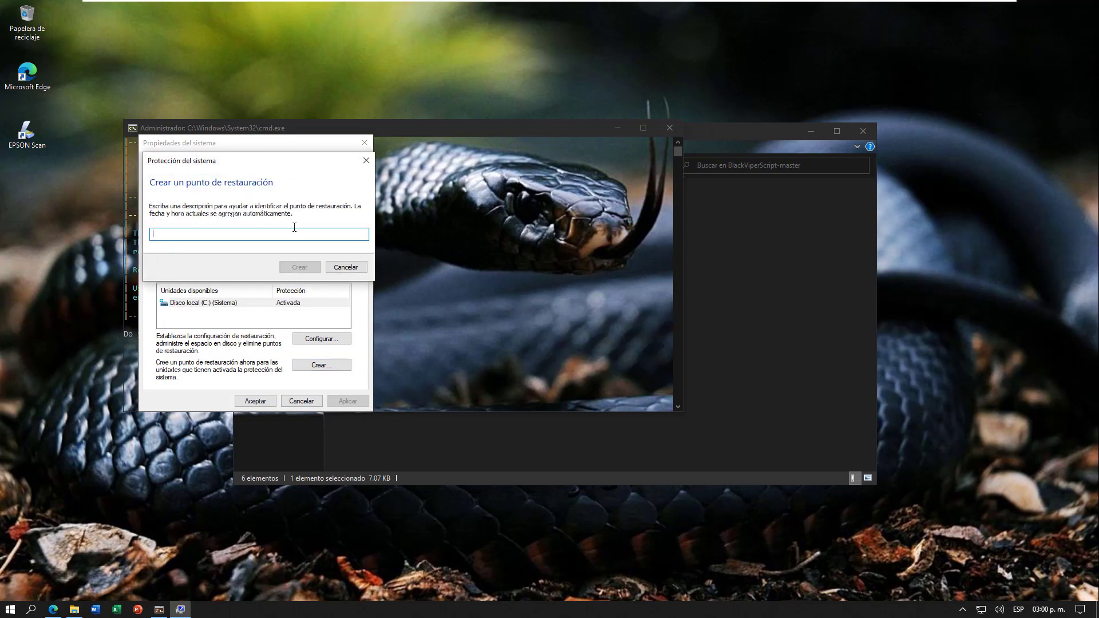
text(inicio de los tiempos)
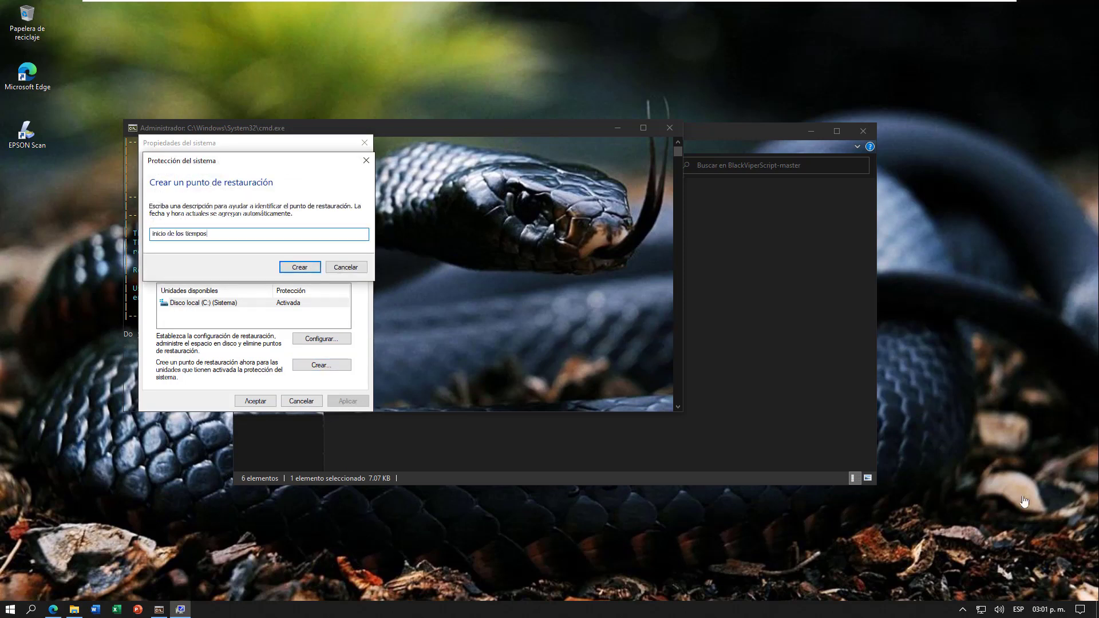
click(297, 267)
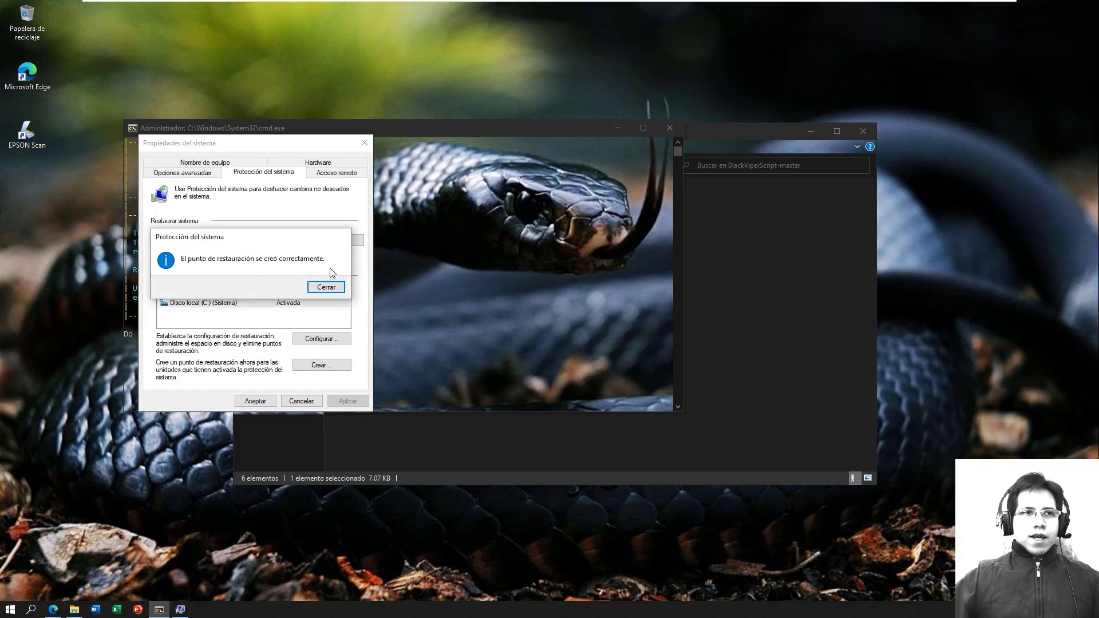
click(326, 287)
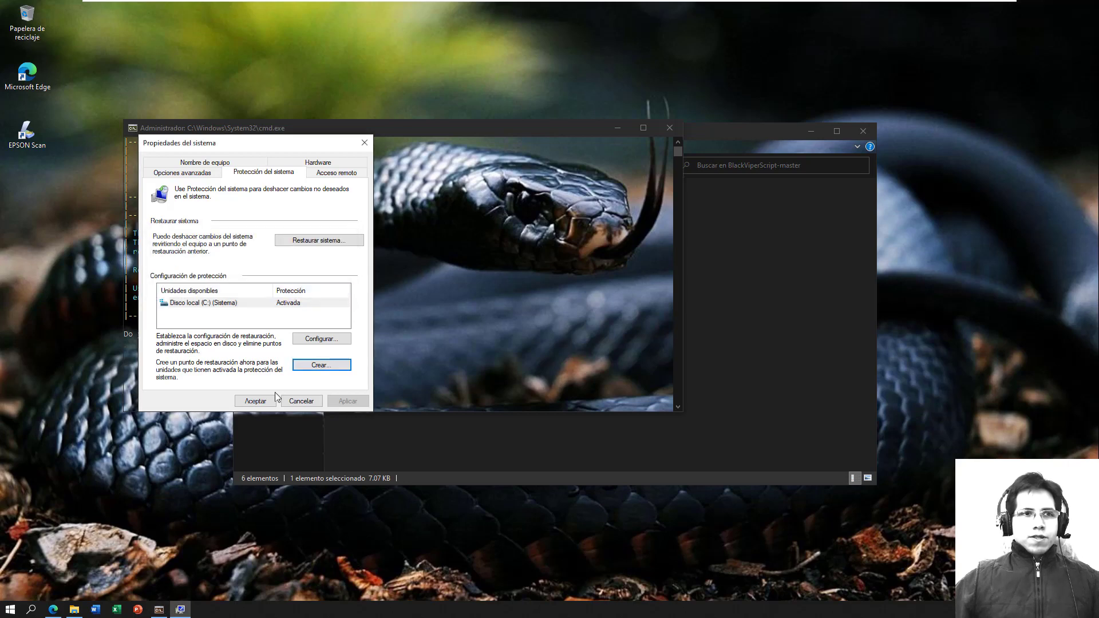
click(244, 404)
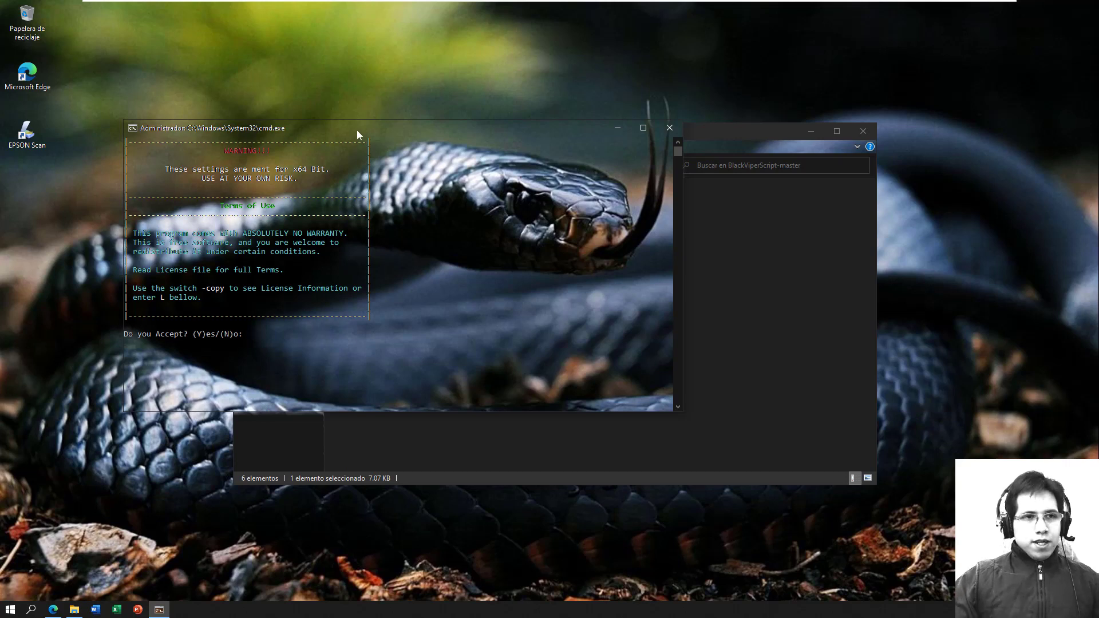
Step: Accept the Black Viper script's terms of use in the command window
text(Y)
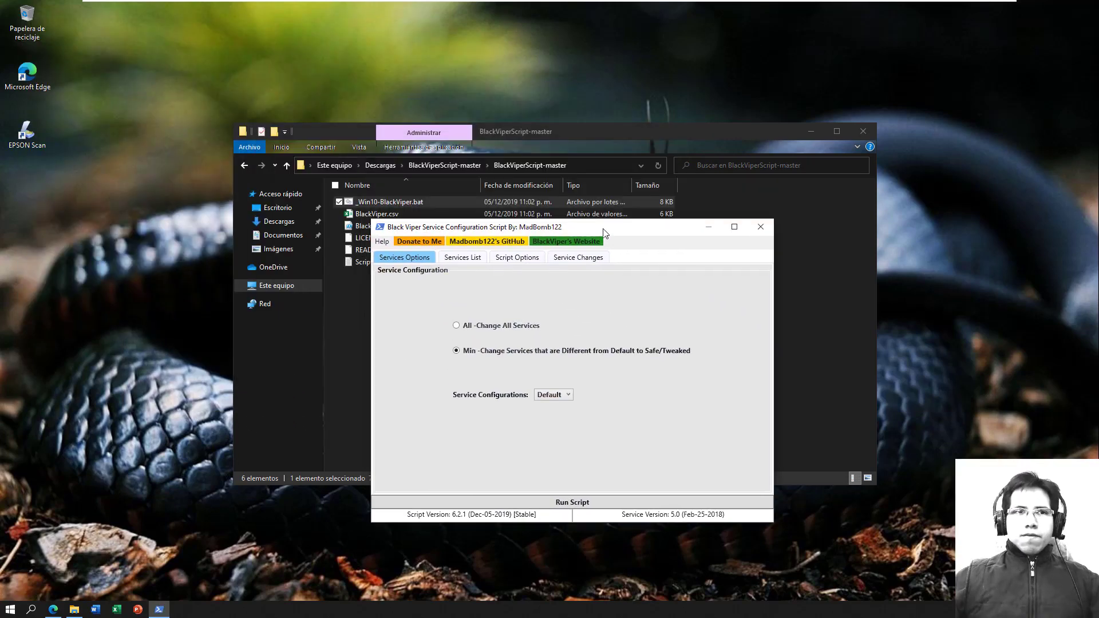
Step: Minimize the File Explorer window, reposition the script window, and choose Default as the service configuration
click(811, 131)
drag(614, 228, 602, 171)
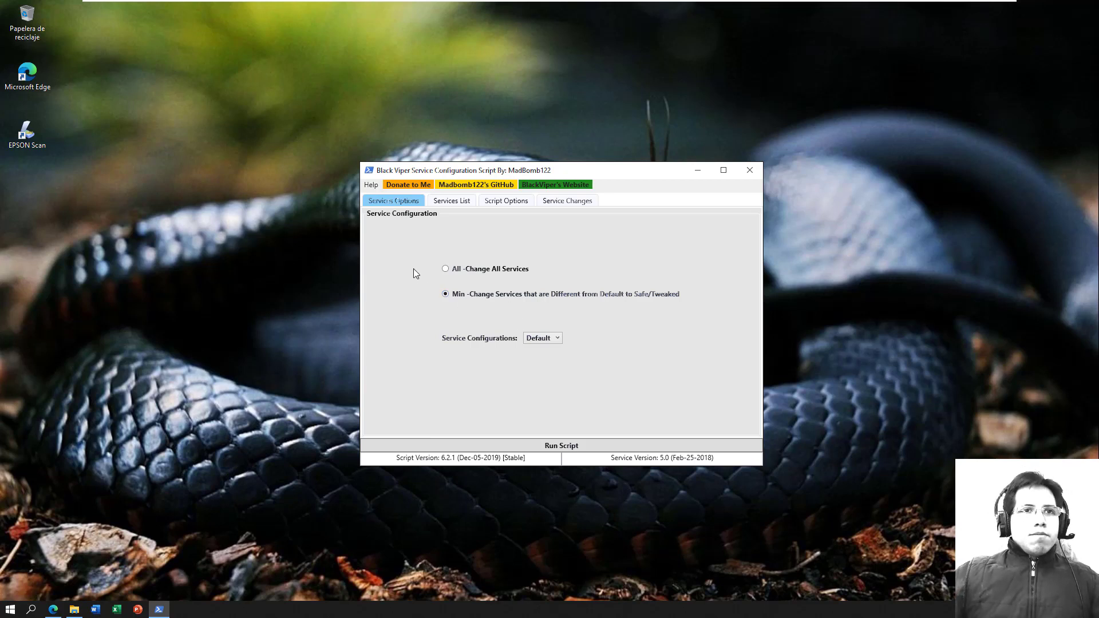
click(550, 337)
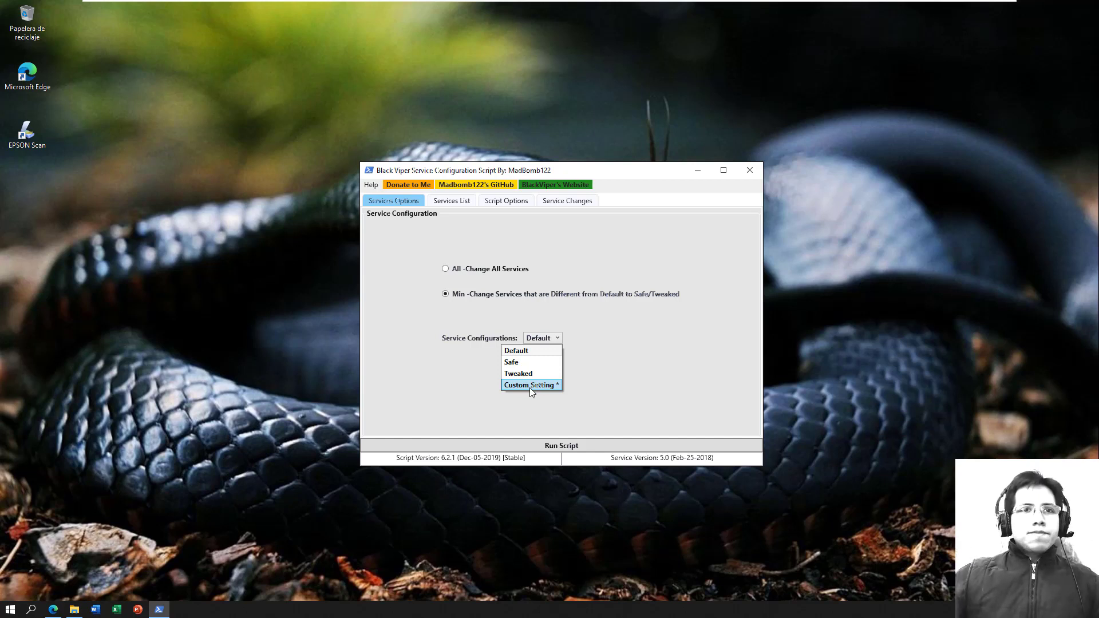
click(528, 353)
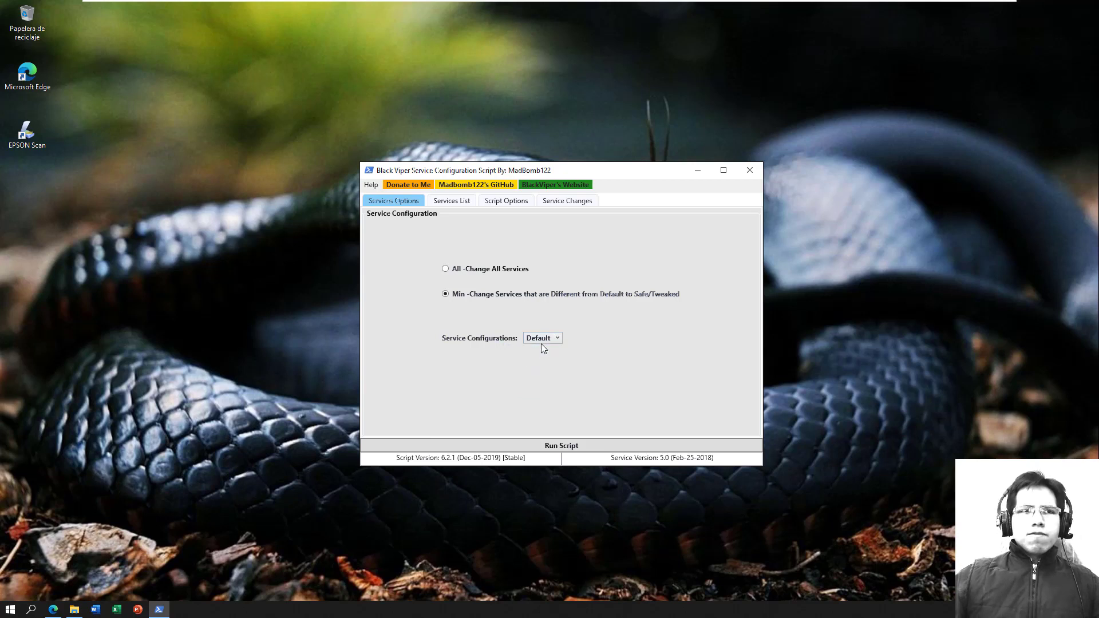
Step: Display the services list and enlarge the script window so more rows and columns fit
click(452, 204)
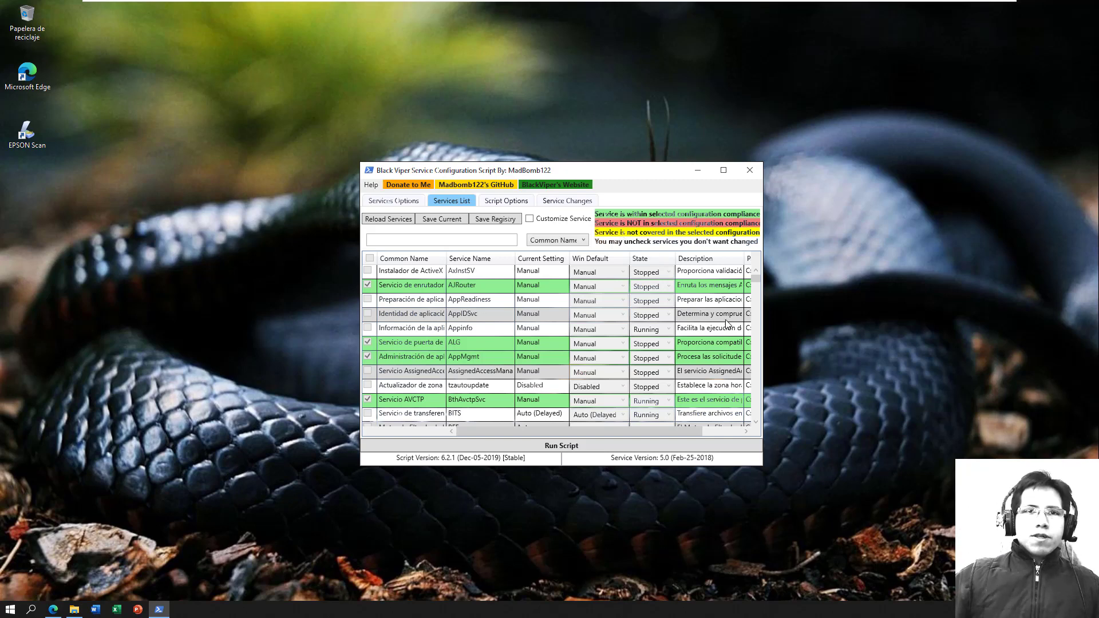
drag(765, 469, 1090, 540)
drag(676, 169, 514, 135)
drag(484, 506, 487, 545)
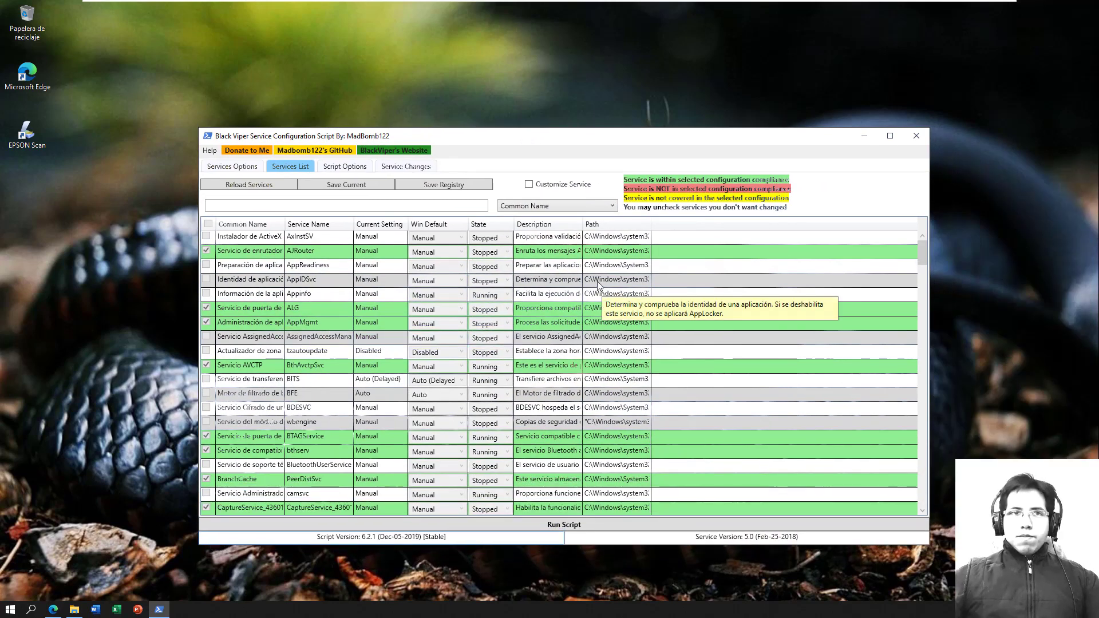
Step: Examine the color-coded services list, selecting the NetTcpPortSharing service and widening the Path column to read the full paths
drag(923, 252, 924, 277)
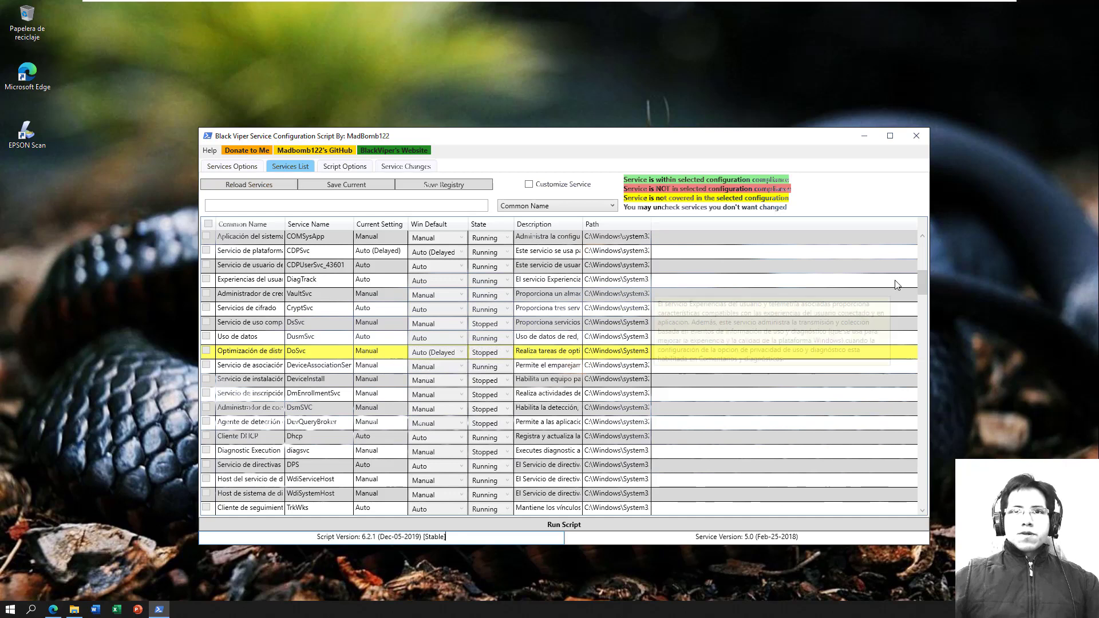
drag(922, 281, 922, 289)
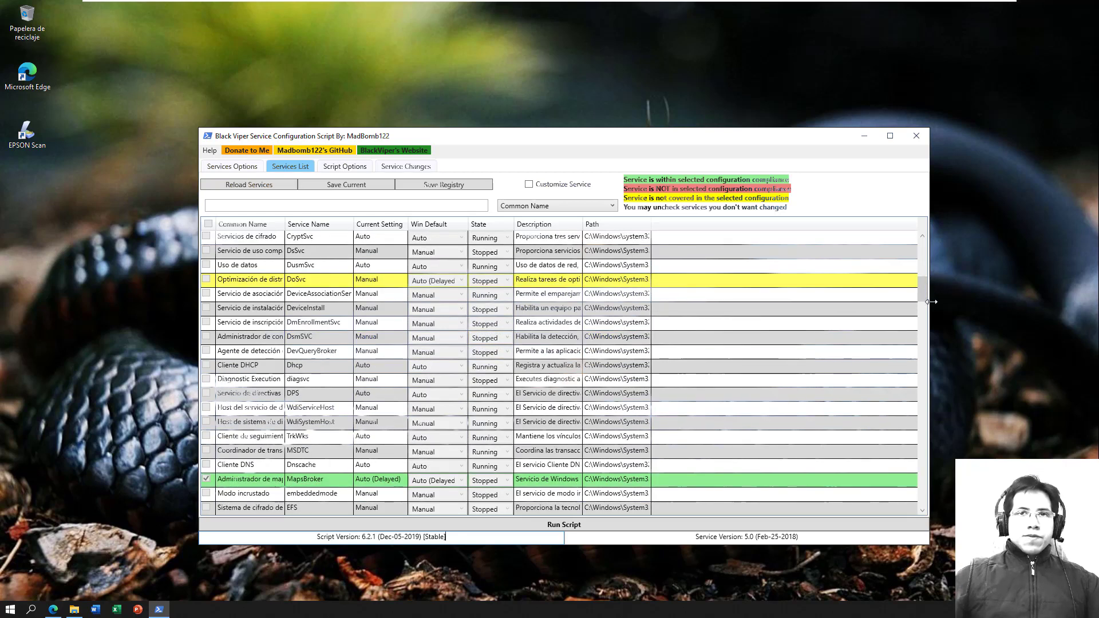
drag(925, 281, 918, 366)
click(579, 325)
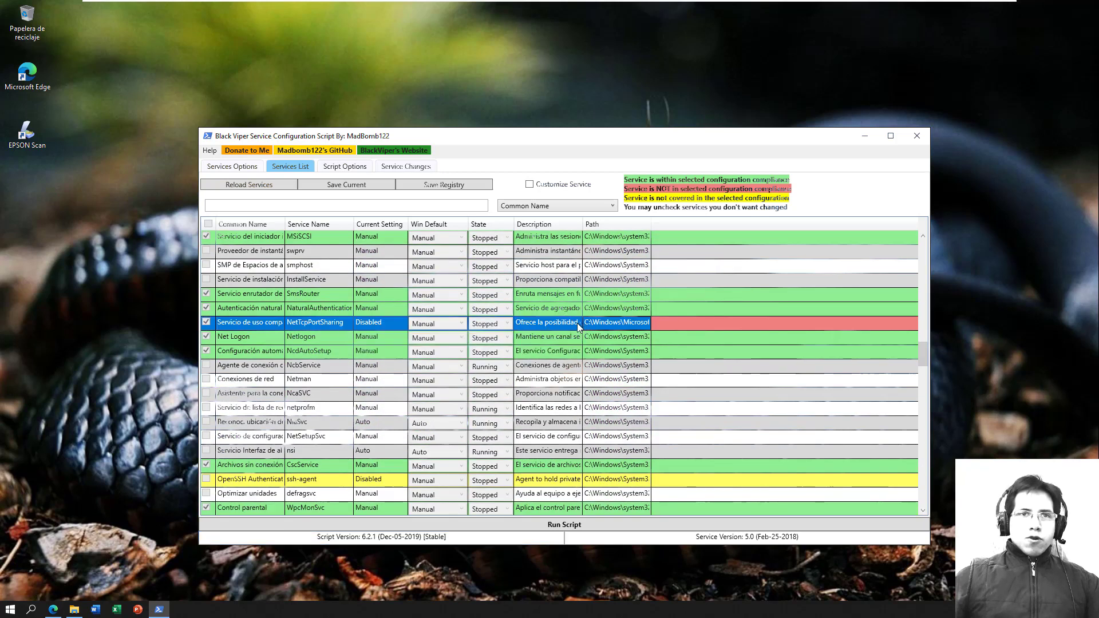
drag(651, 226, 888, 247)
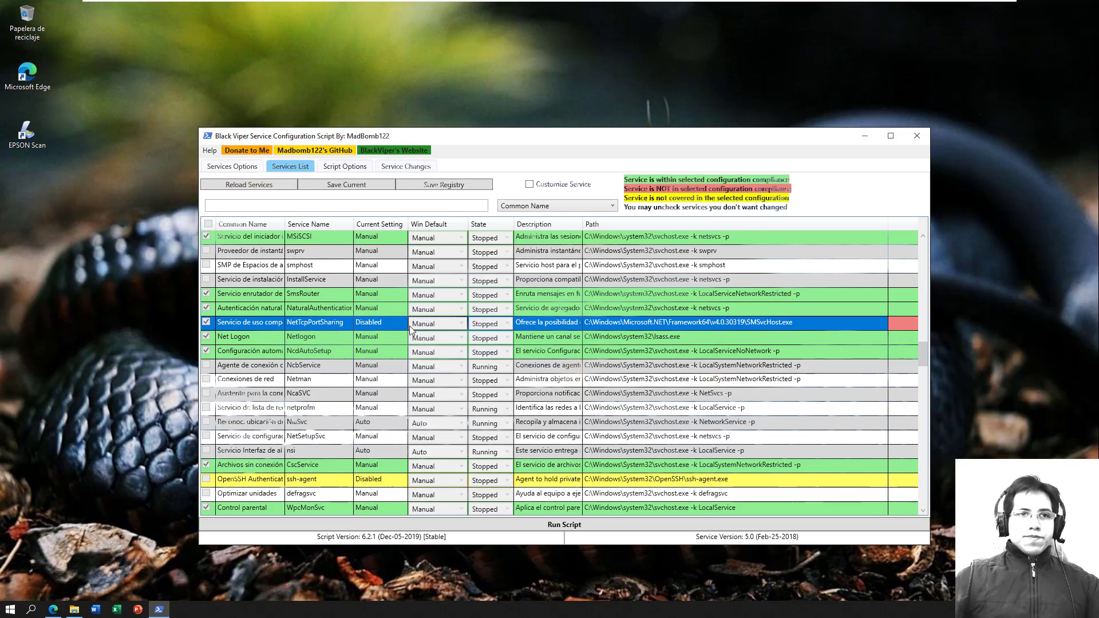
scroll(446, 323, down, 10)
scroll(450, 331, down, 10)
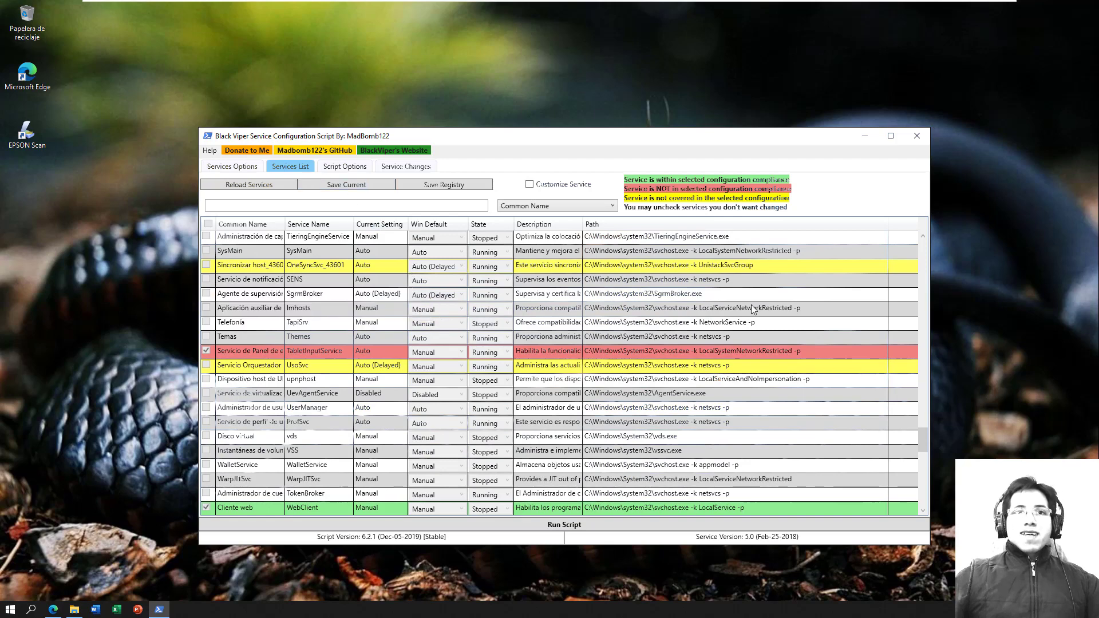
drag(923, 438, 904, 219)
scroll(907, 336, up, 3)
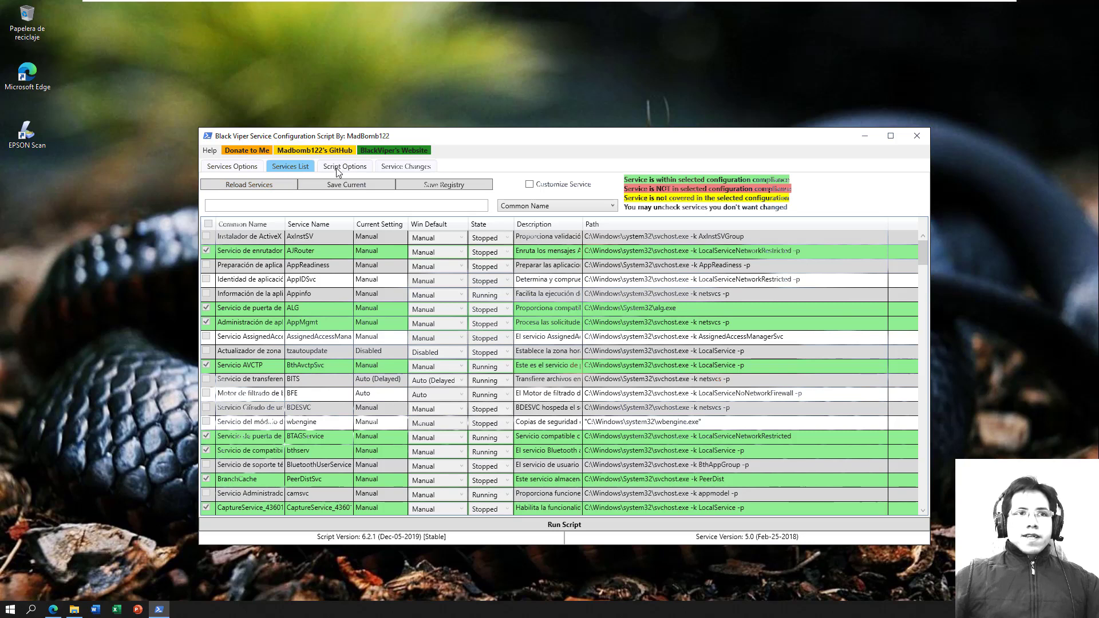
Step: Enable Script Log, Backup Current Service as .csv and Auto Service Update in the script options, and check the service changes view
click(338, 171)
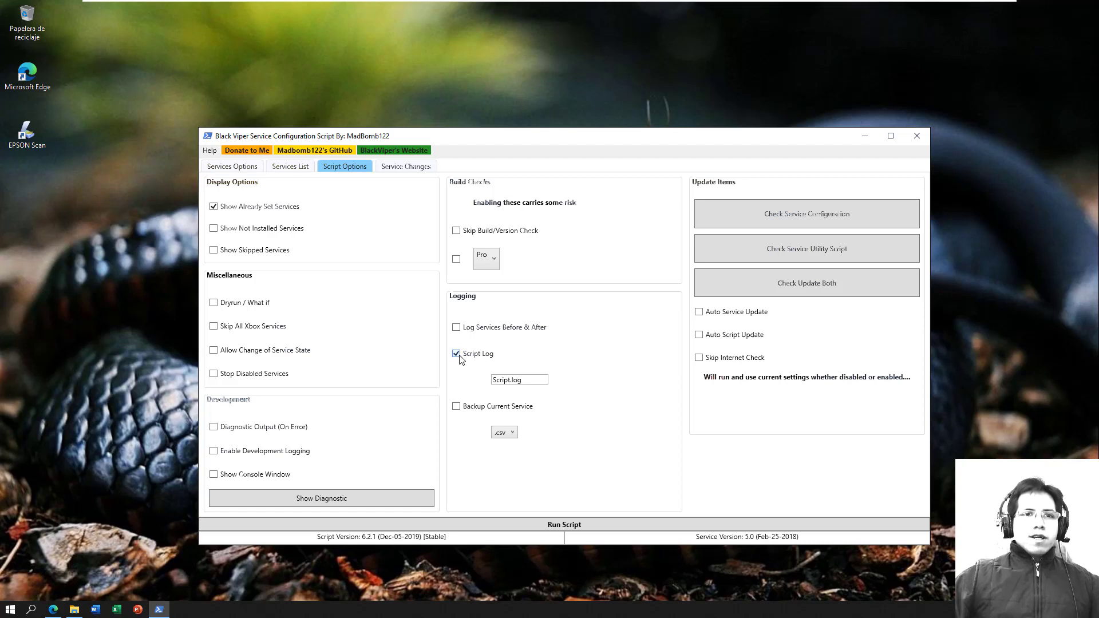
click(537, 383)
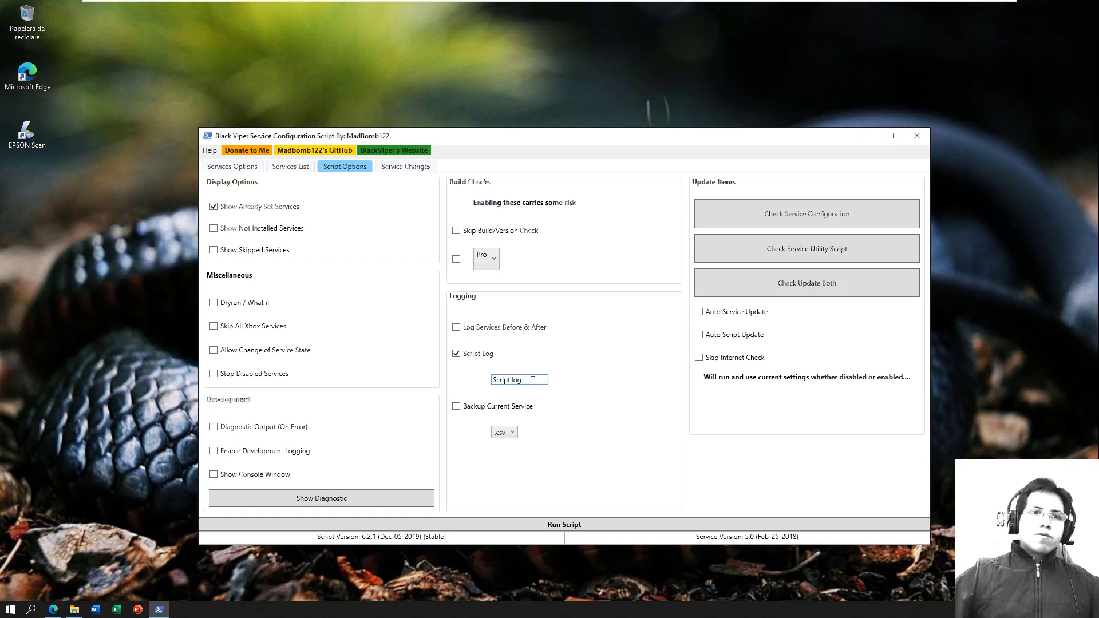
click(458, 408)
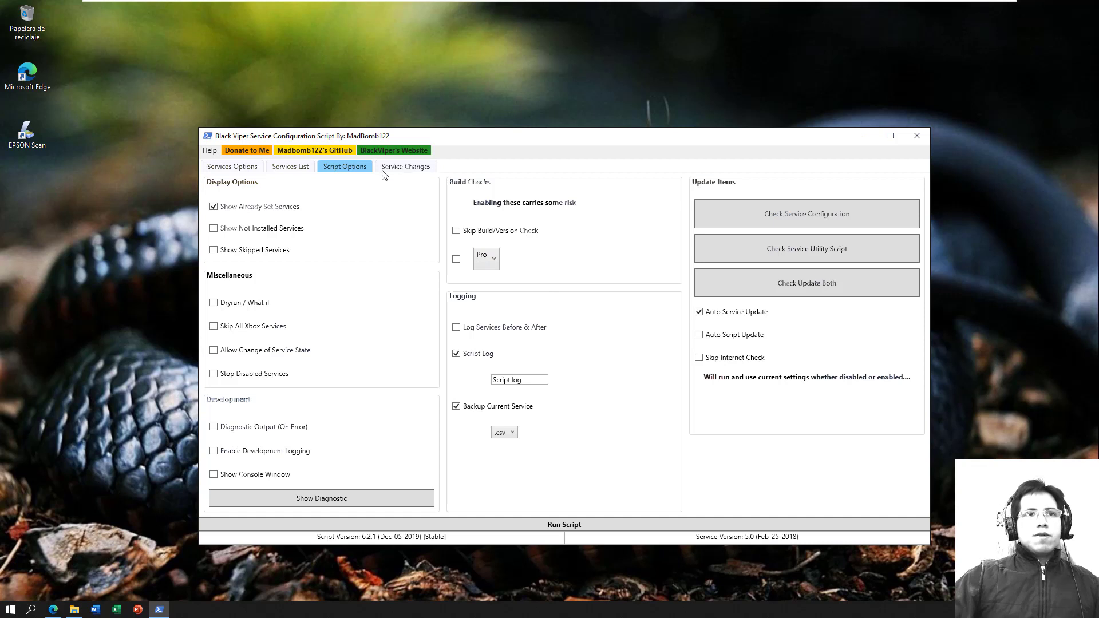
click(404, 167)
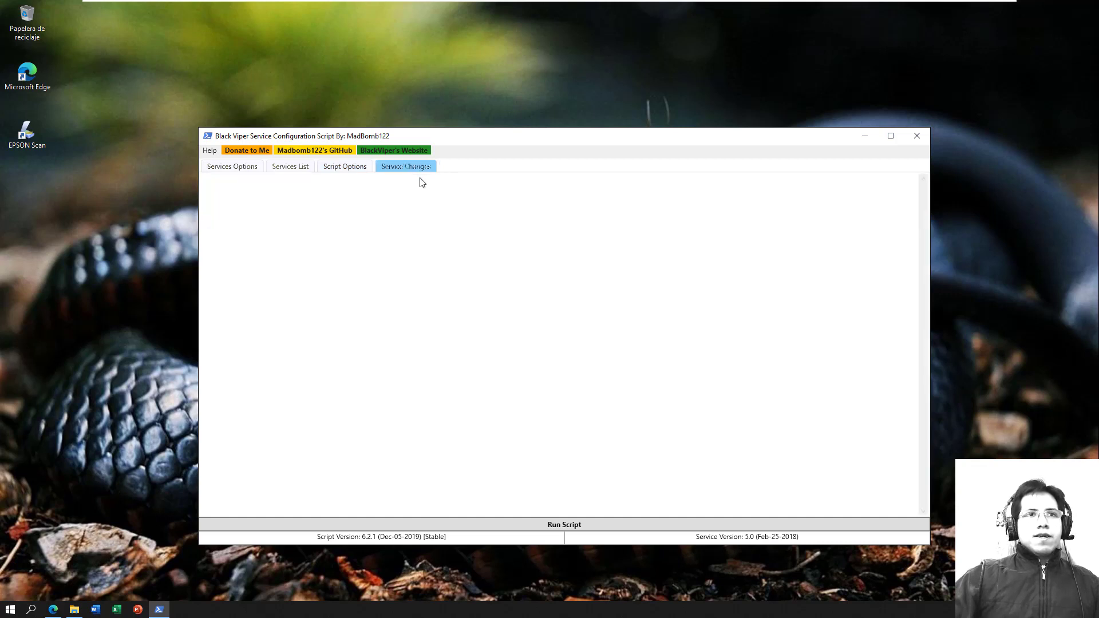
click(246, 167)
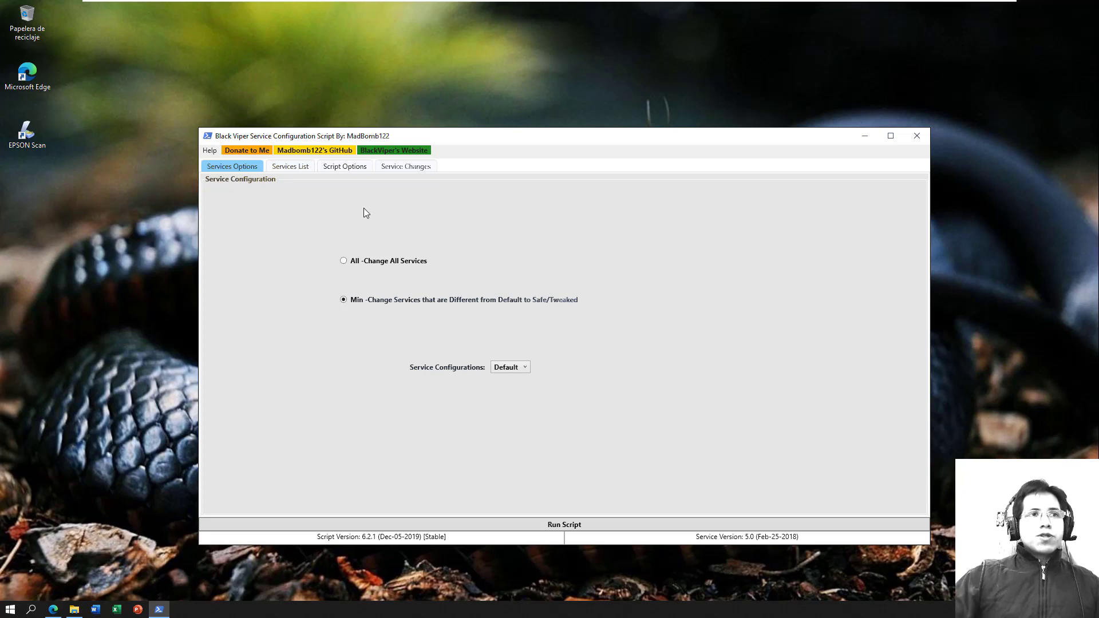
Step: Open the donation link, look through the Amazon wish list, and close it to return to the script window
click(257, 150)
click(596, 401)
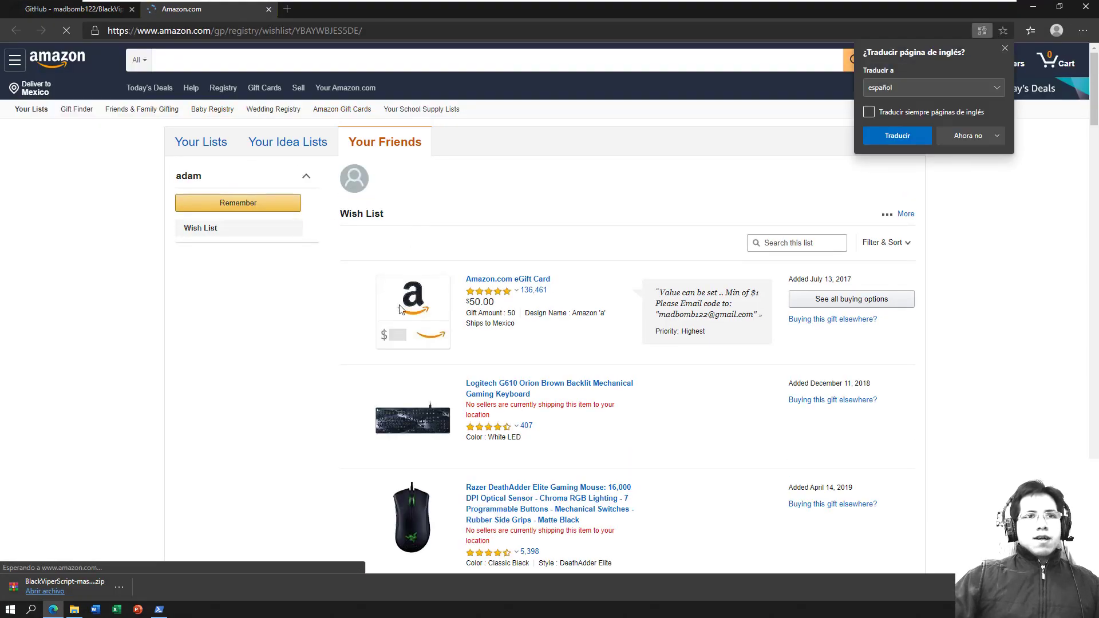
scroll(514, 299, down, 4)
scroll(514, 294, down, 3)
scroll(514, 294, up, 7)
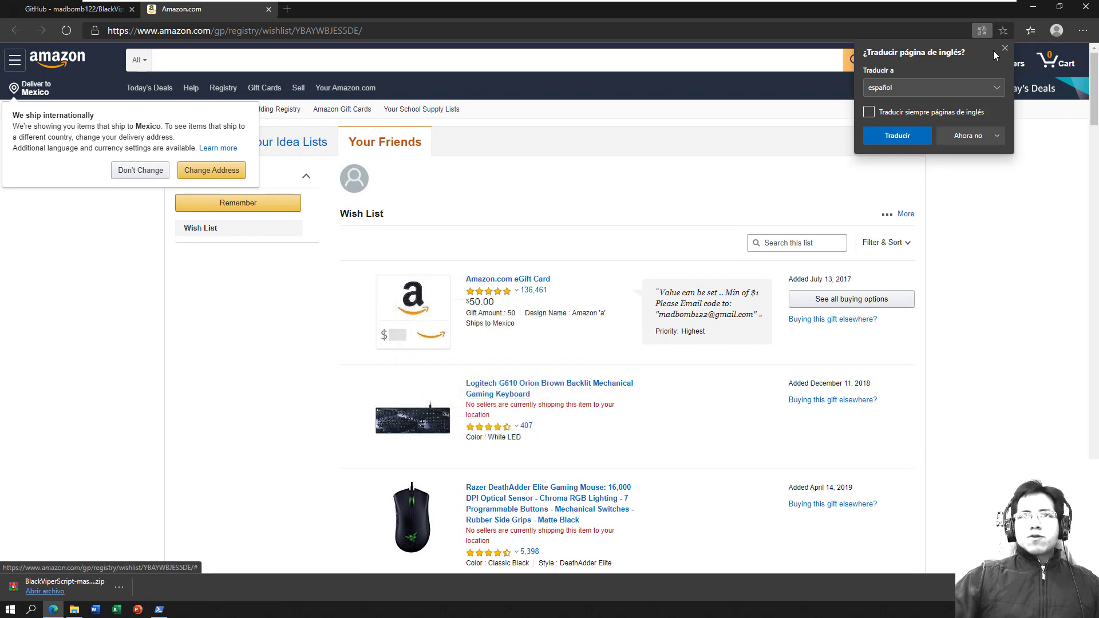
click(1004, 48)
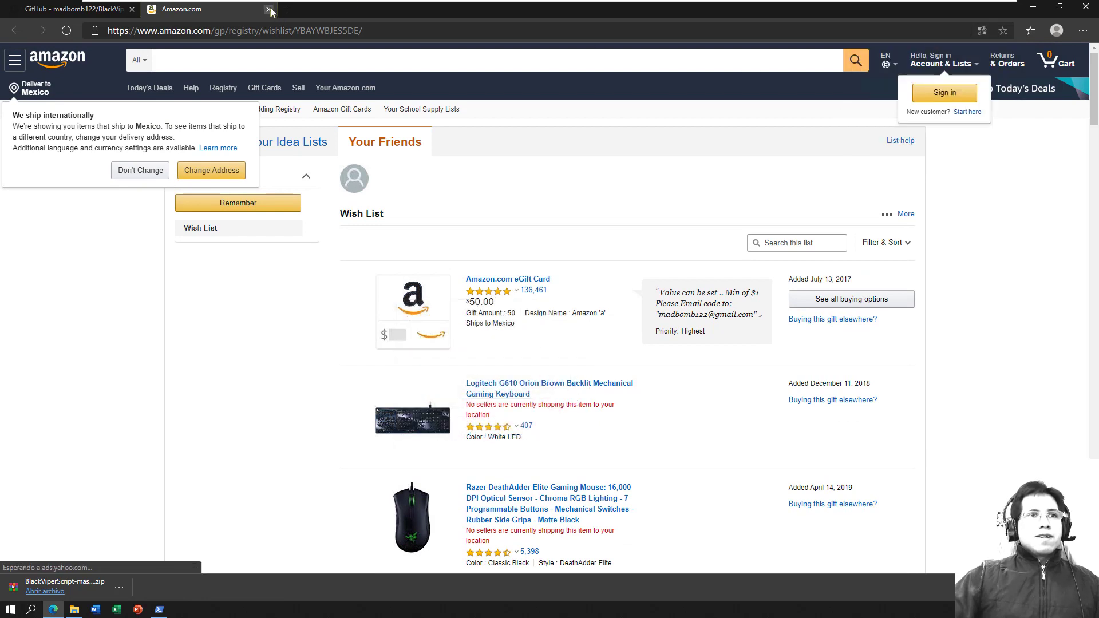
click(268, 9)
click(1033, 6)
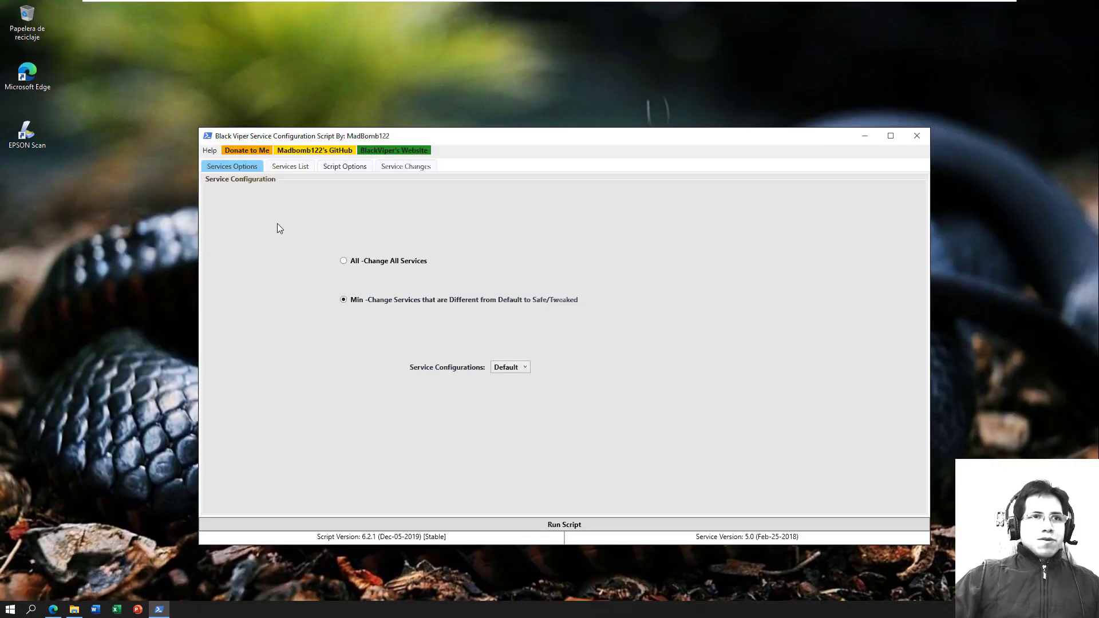
Step: Look over Madbomb122's GitHub profile from the script's link and close the page
click(327, 150)
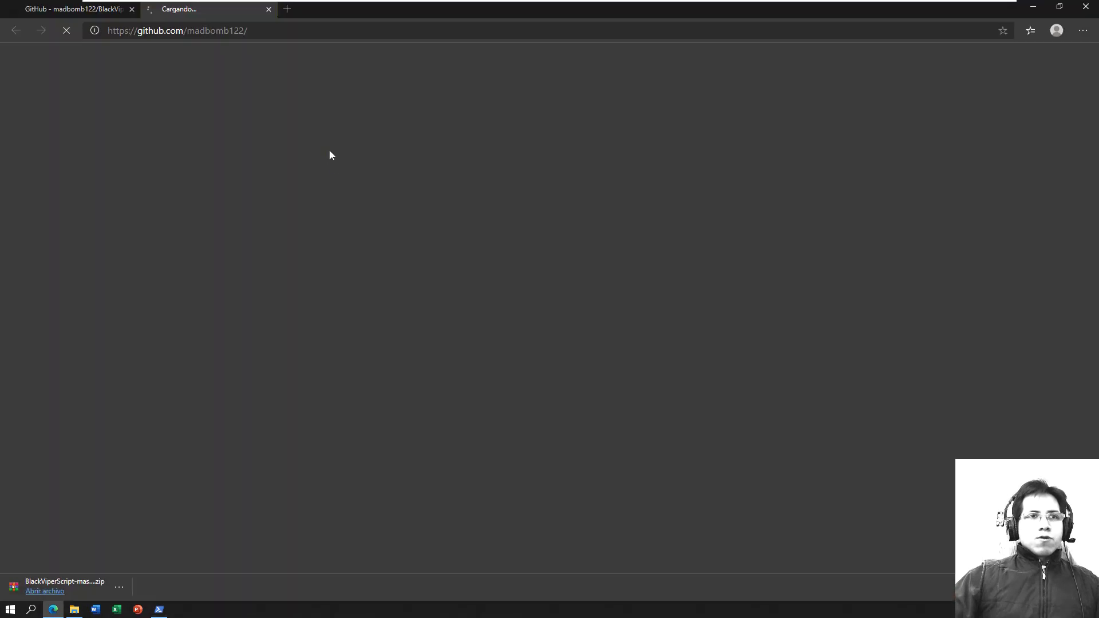
scroll(572, 320, down, 5)
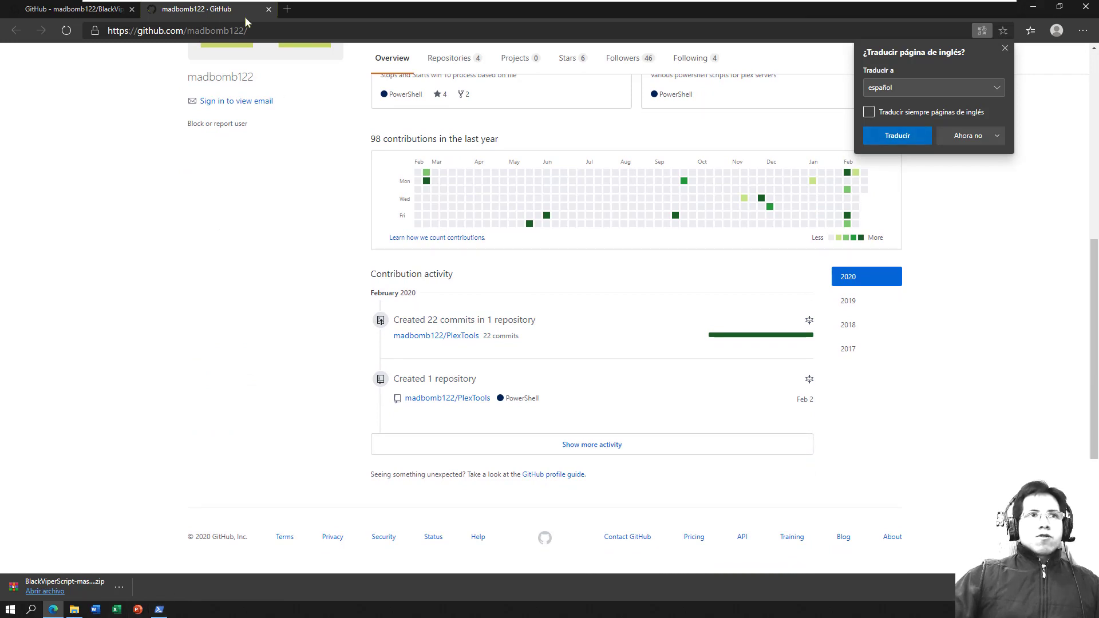
click(268, 9)
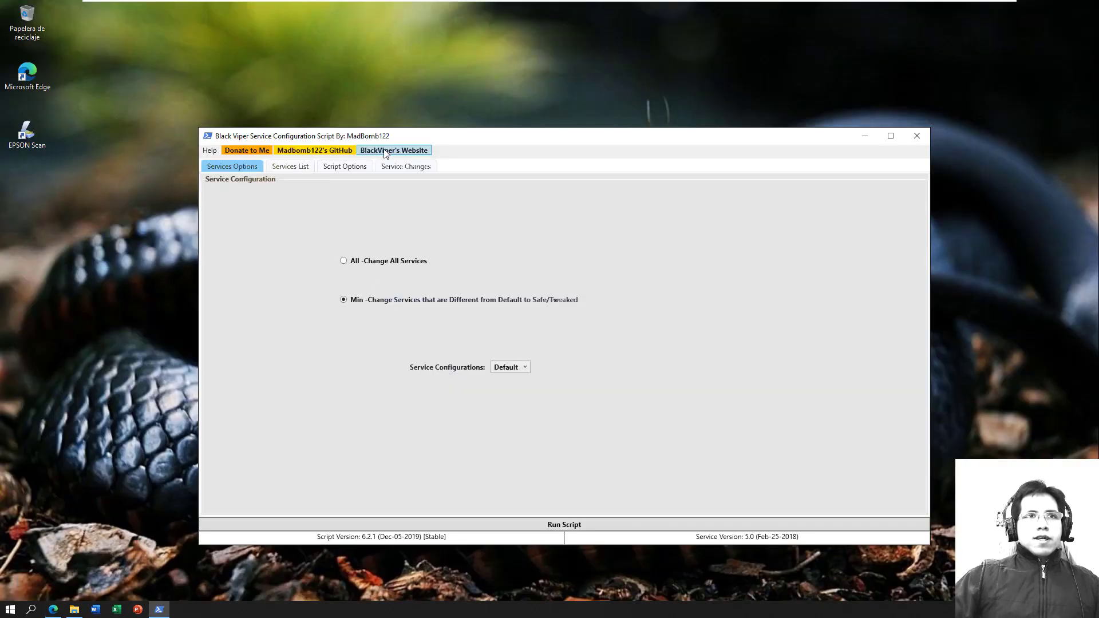
Step: Open BlackViper's website from the script and go to its Windows 10 Service Configurations page
click(391, 150)
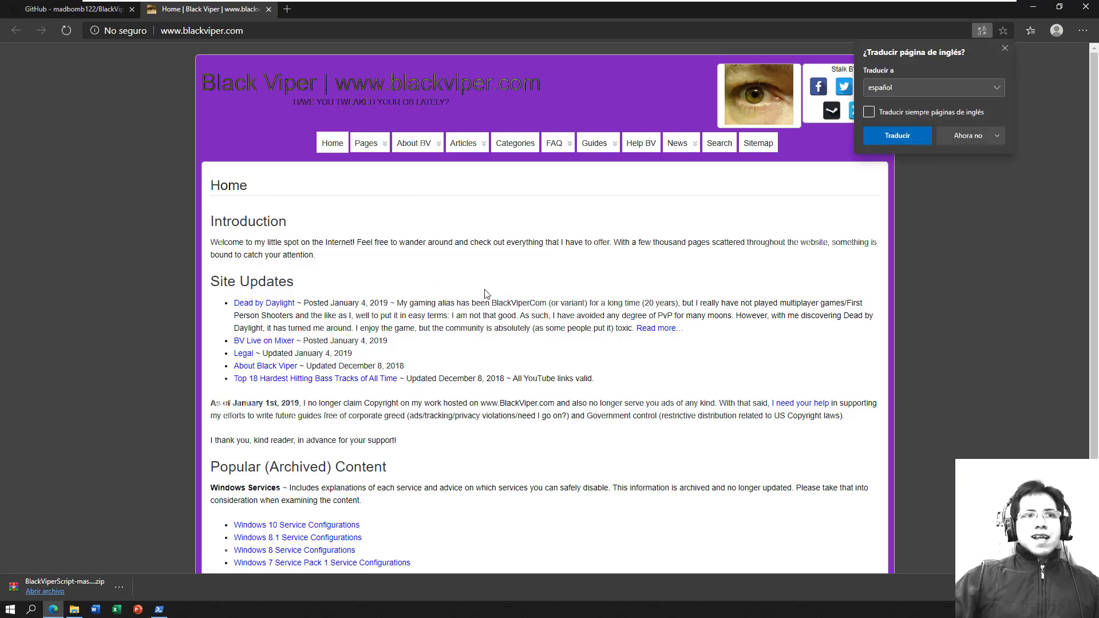
scroll(484, 293, down, 2)
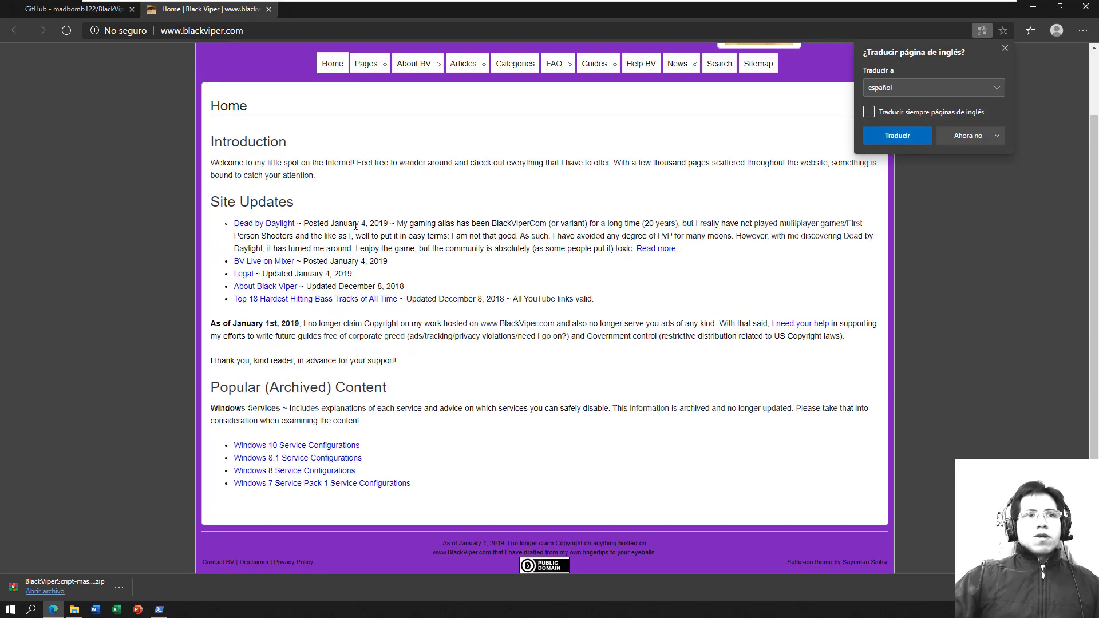
scroll(252, 414, down, 1)
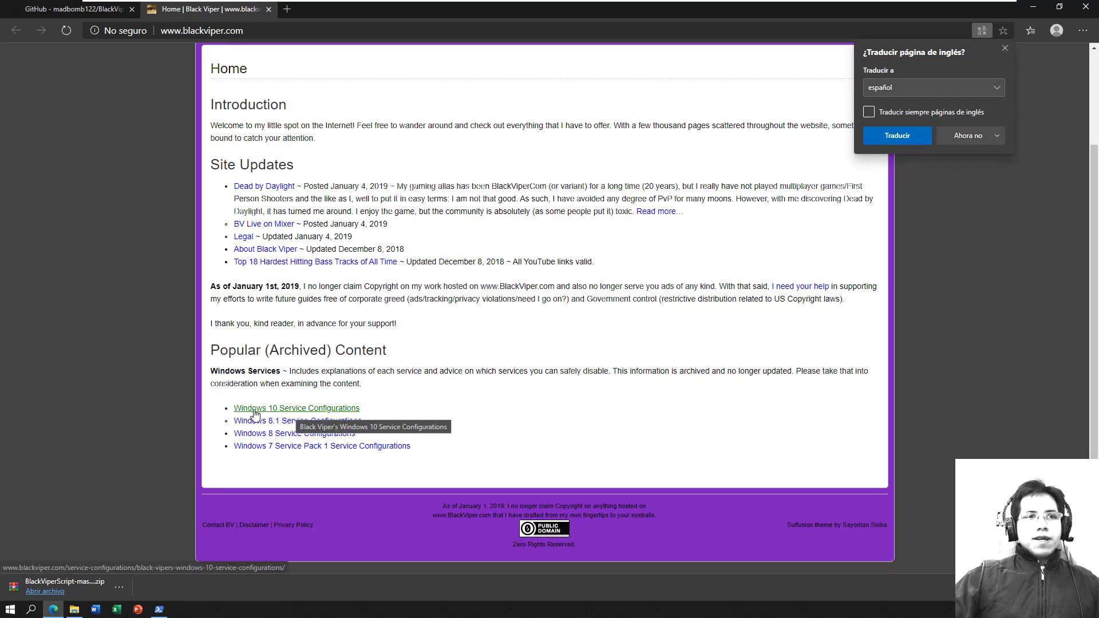
click(289, 408)
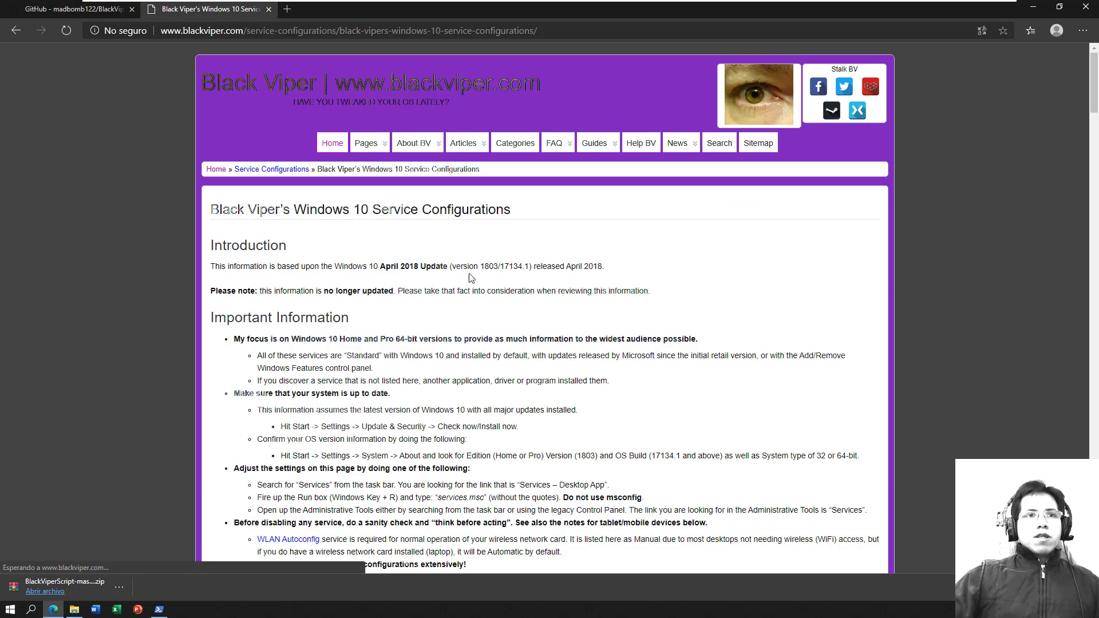
Step: Examine the Windows version stated in the introduction and the Important Information section of the service configurations page
scroll(473, 270, down, 1)
drag(231, 189, 449, 186)
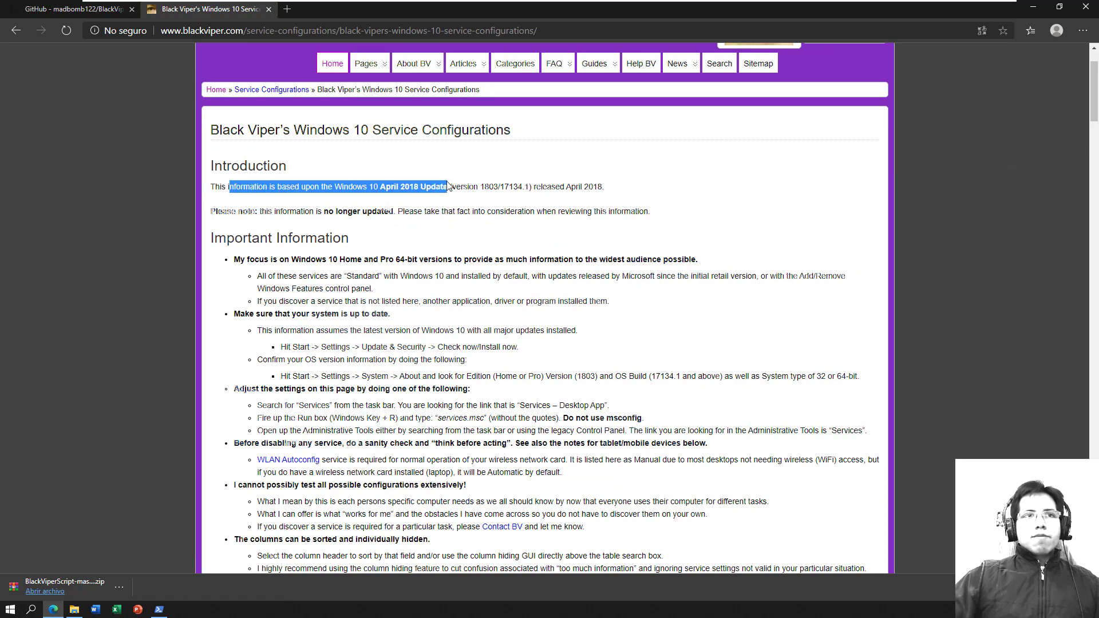
scroll(449, 186, up, 1)
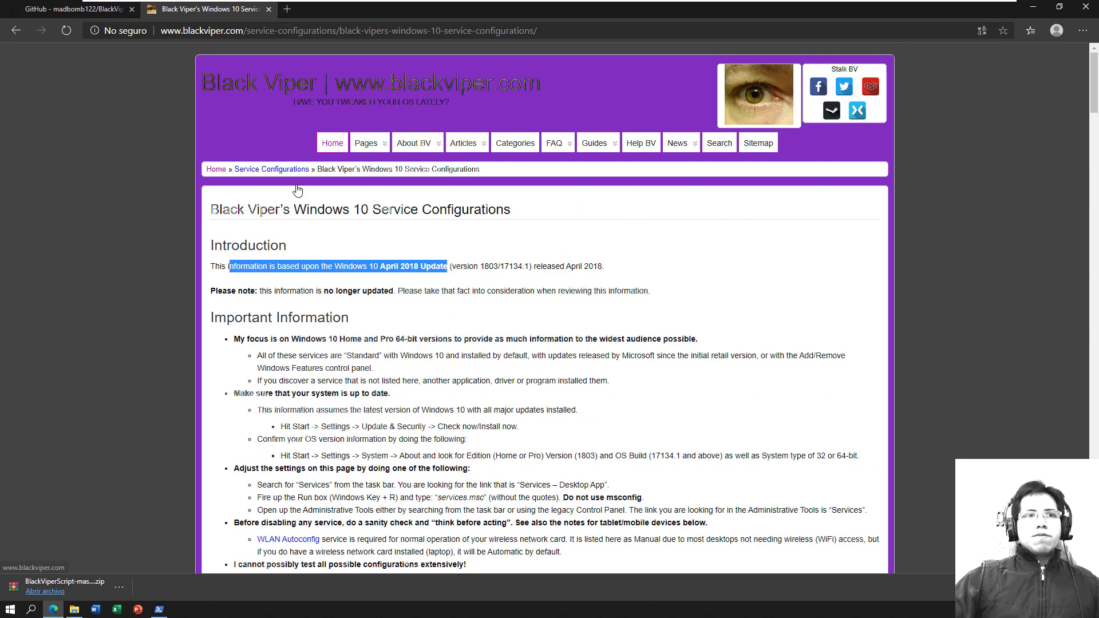
scroll(393, 245, down, 1)
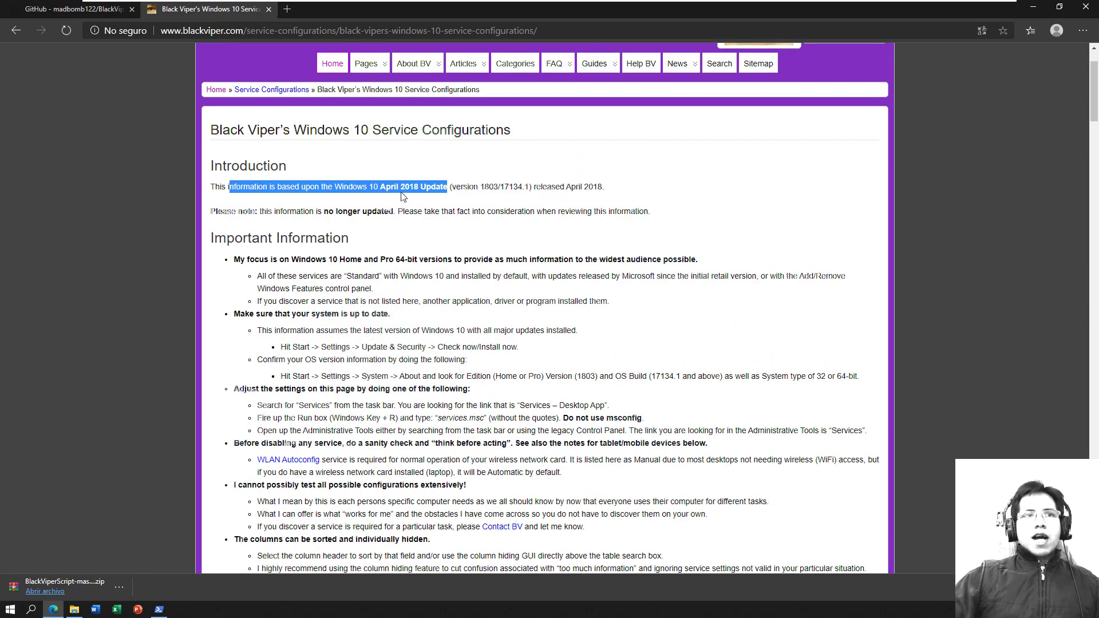
click(477, 186)
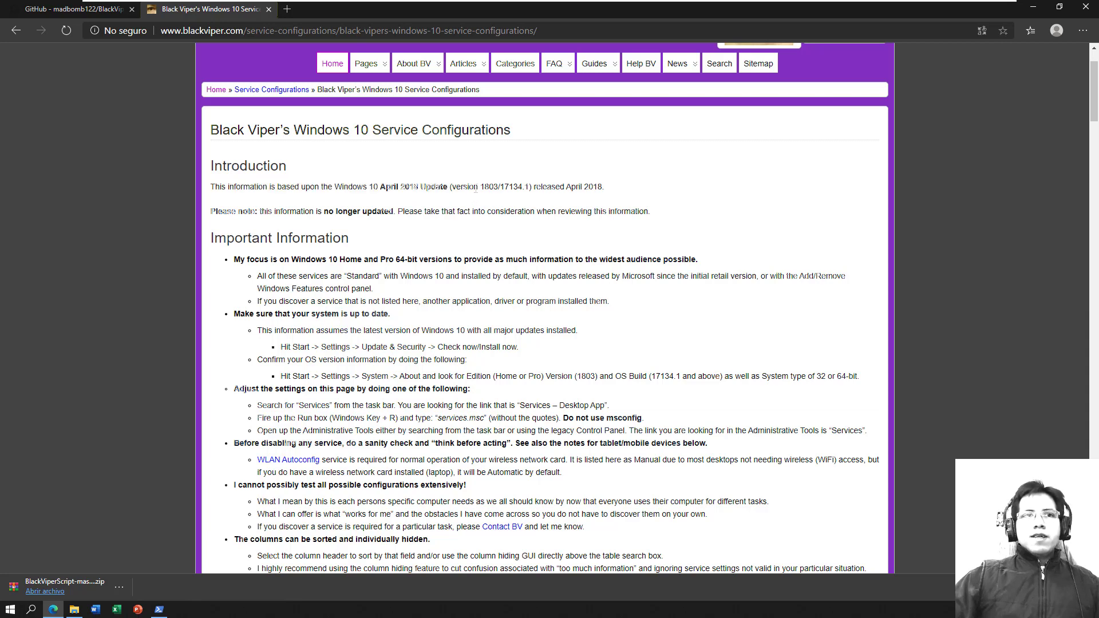
drag(478, 186, 534, 187)
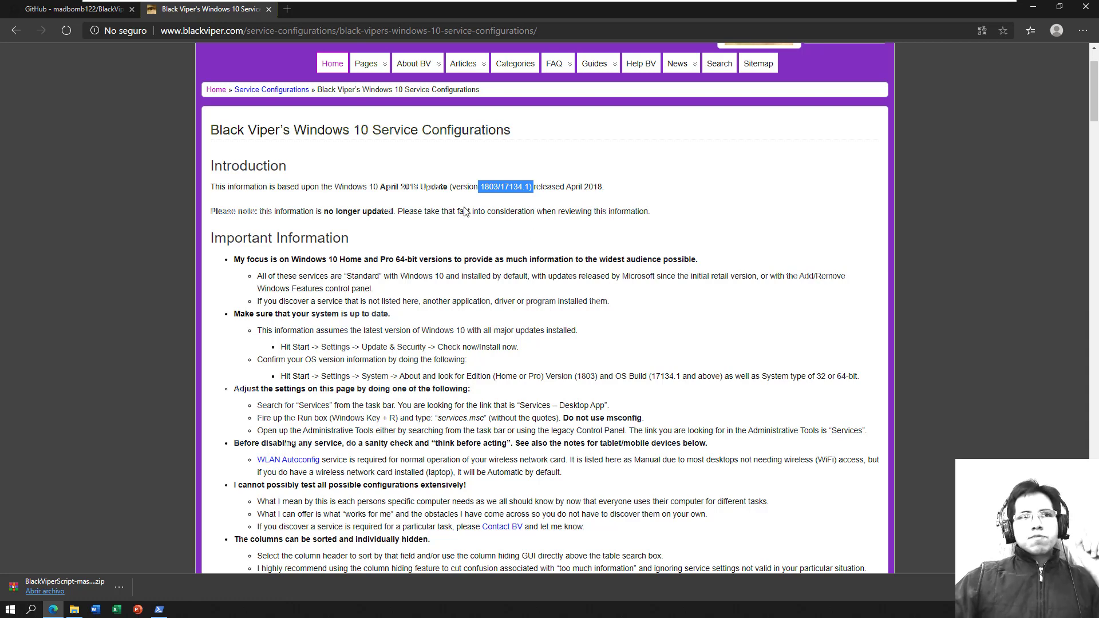
scroll(400, 195, down, 1)
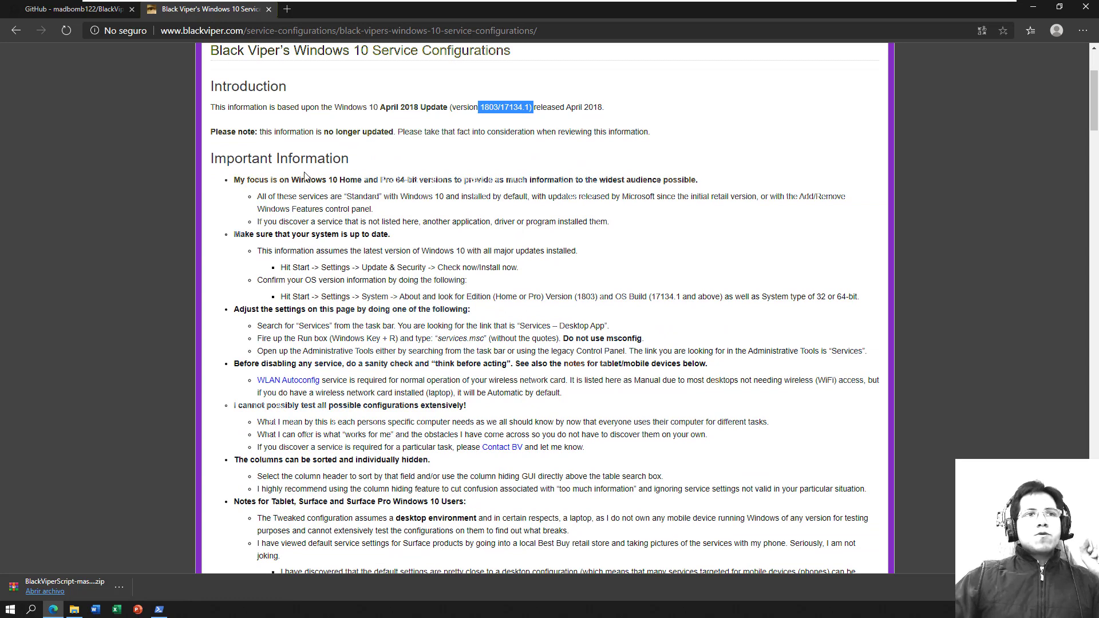
scroll(305, 176, down, 1)
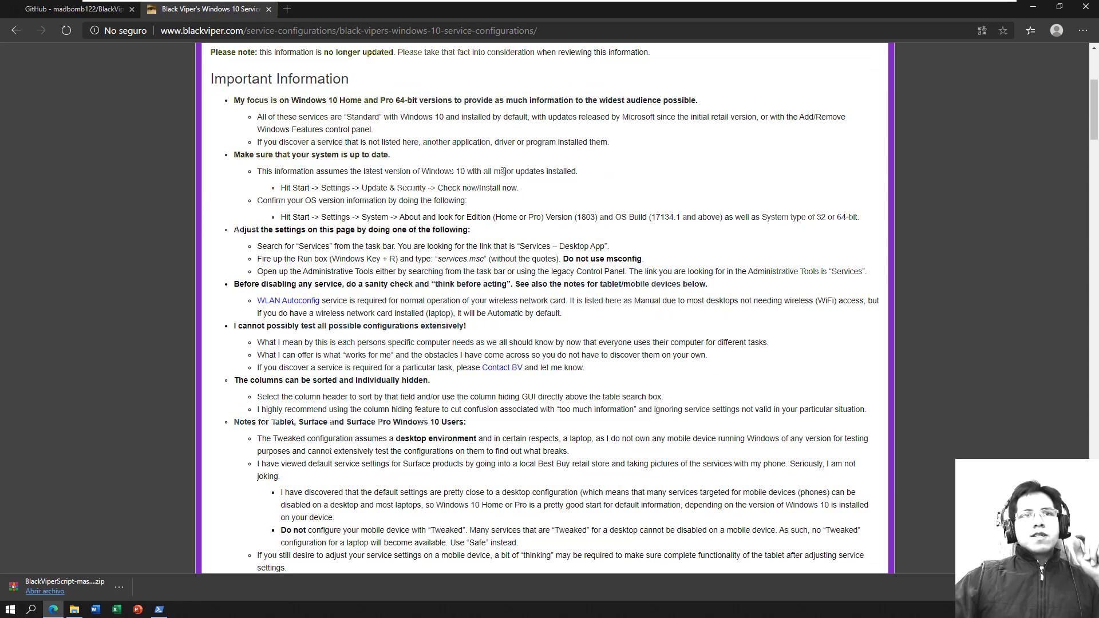
Step: Translate the service configurations page into Spanish and highlight the WLAN Autoconfig reference in the warning about disabling services
right_click(600, 184)
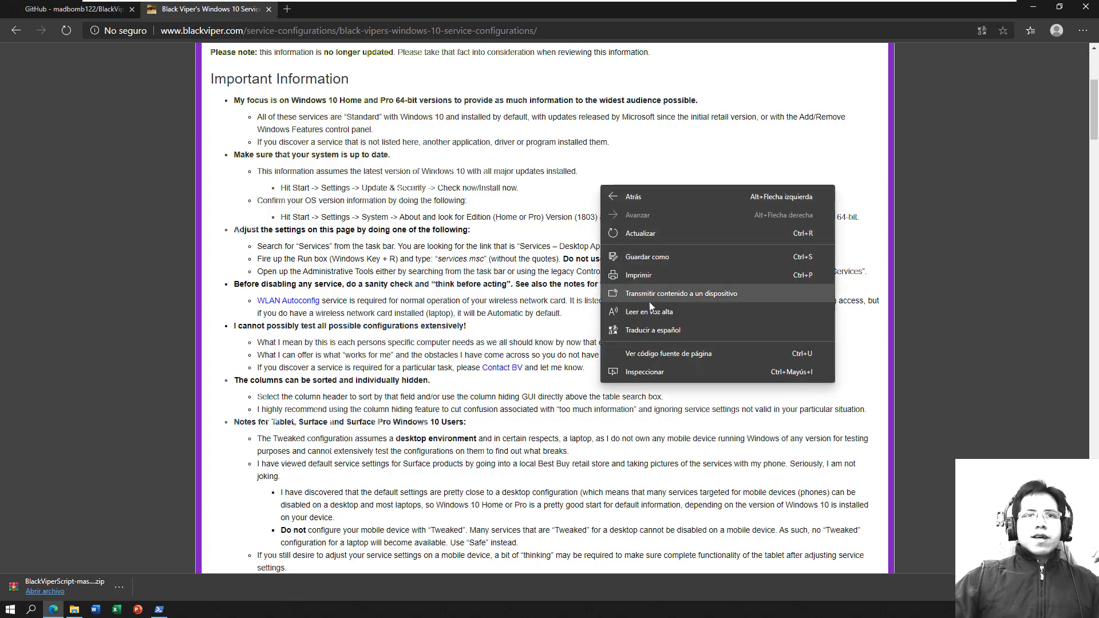
click(633, 331)
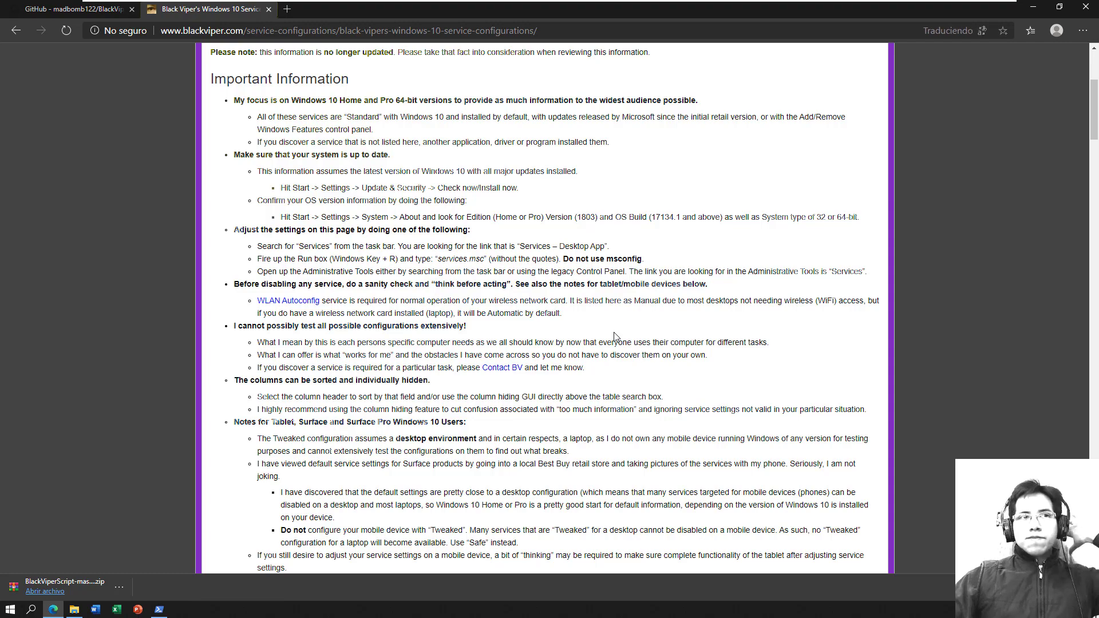
scroll(530, 310, down, 4)
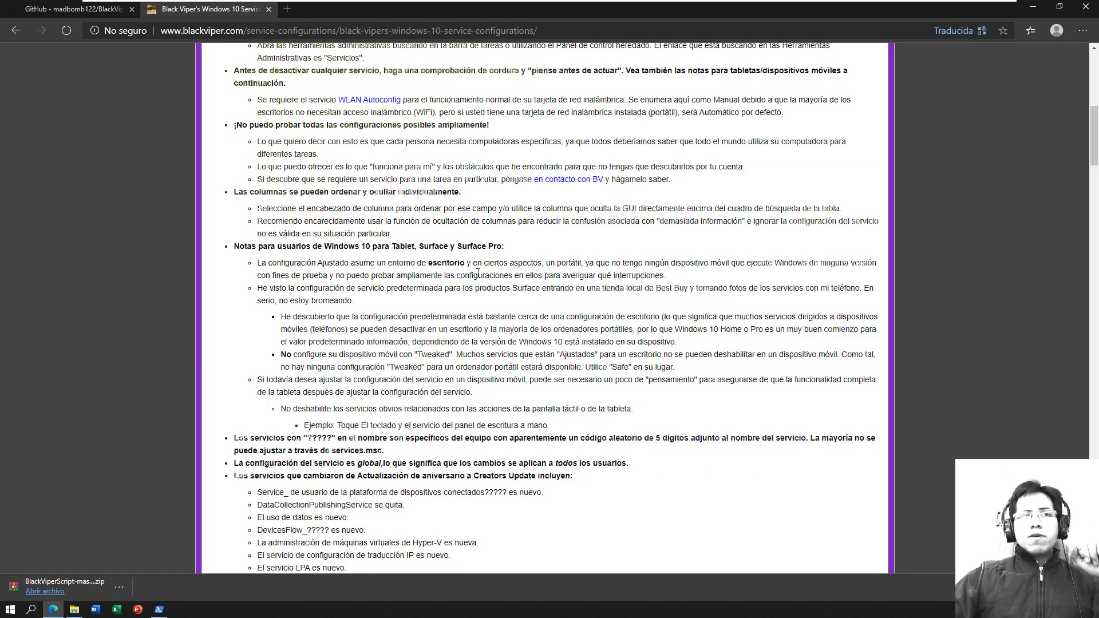
drag(337, 100, 415, 101)
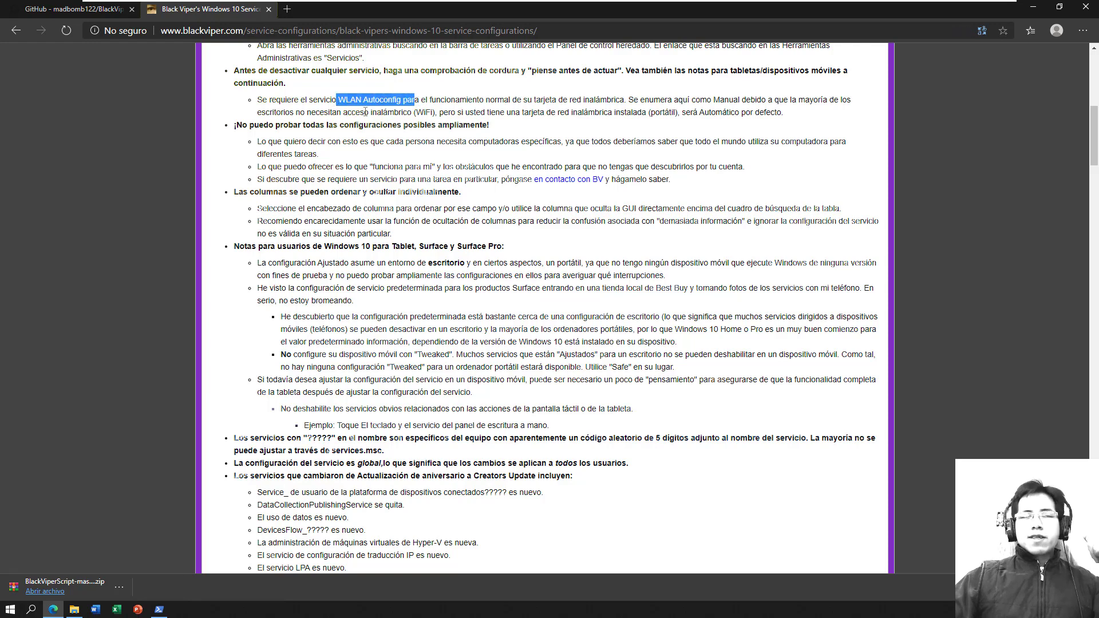
Step: Examine the tablet notes and the lists of services changed between the Anniversary, Creators, Fall Creators and April 2018 updates
scroll(429, 132, down, 4)
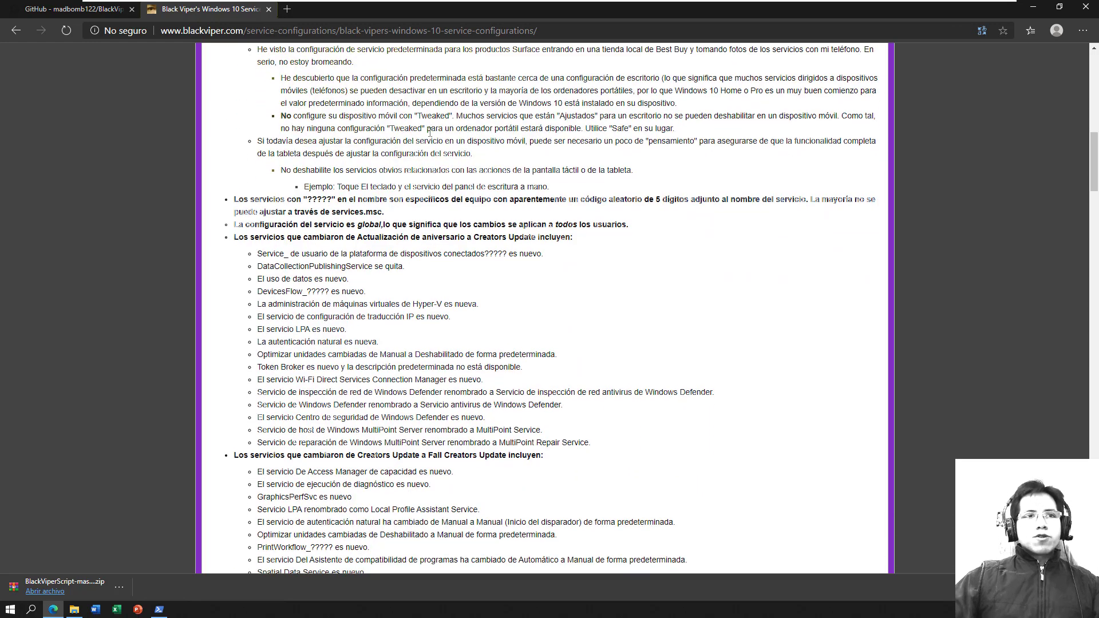
scroll(430, 131, down, 1)
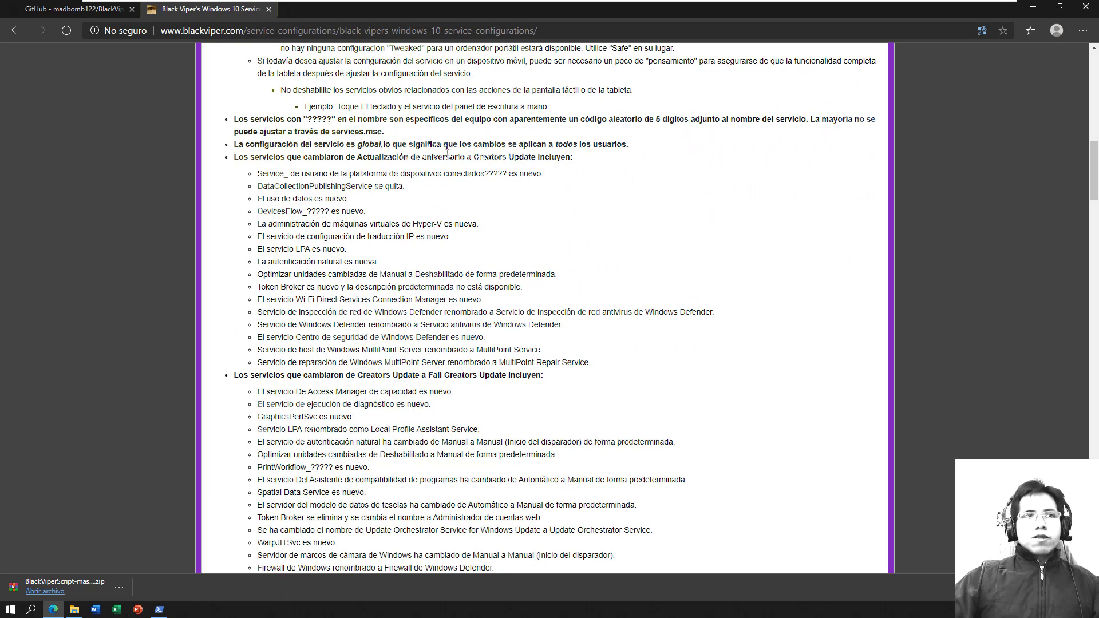
scroll(445, 157, down, 1)
drag(257, 94, 340, 93)
double_click(309, 132)
drag(283, 157, 306, 170)
double_click(267, 206)
drag(257, 232, 299, 270)
scroll(270, 150, down, 3)
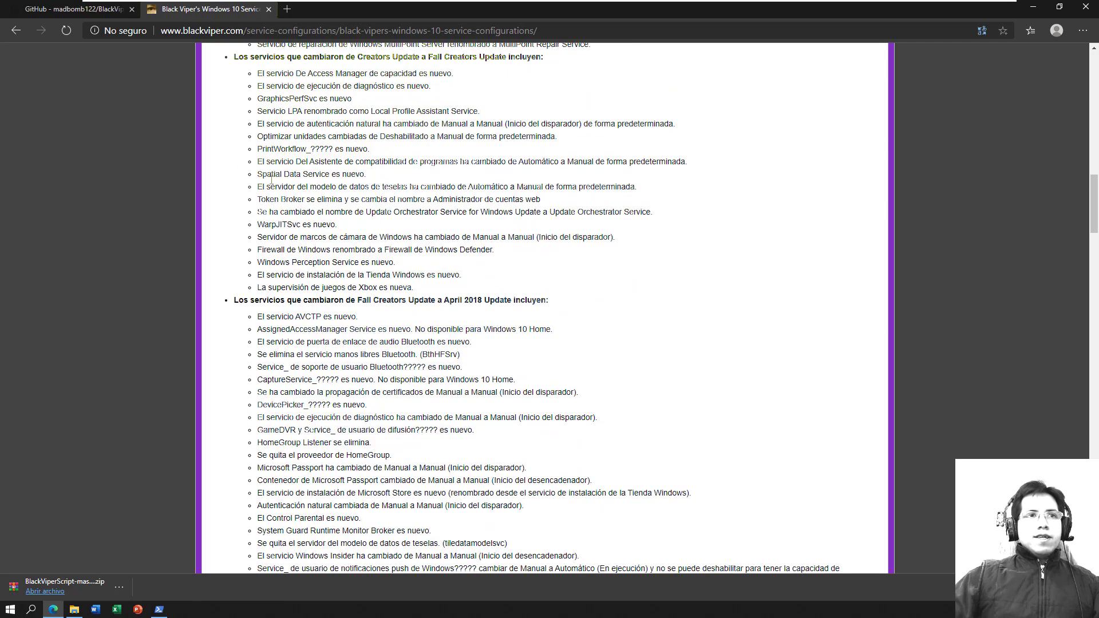
drag(272, 137, 558, 137)
scroll(520, 210, down, 3)
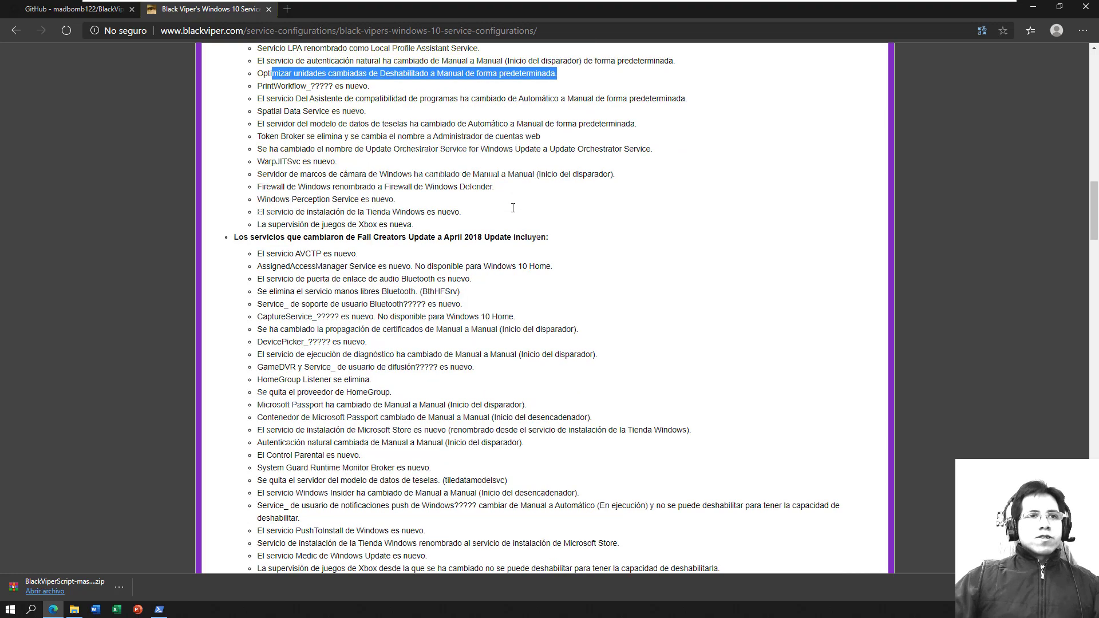
Step: Review the table header information and highlight the registry path given for re-enabling the geolocation service (lfsvc)
scroll(269, 175, down, 7)
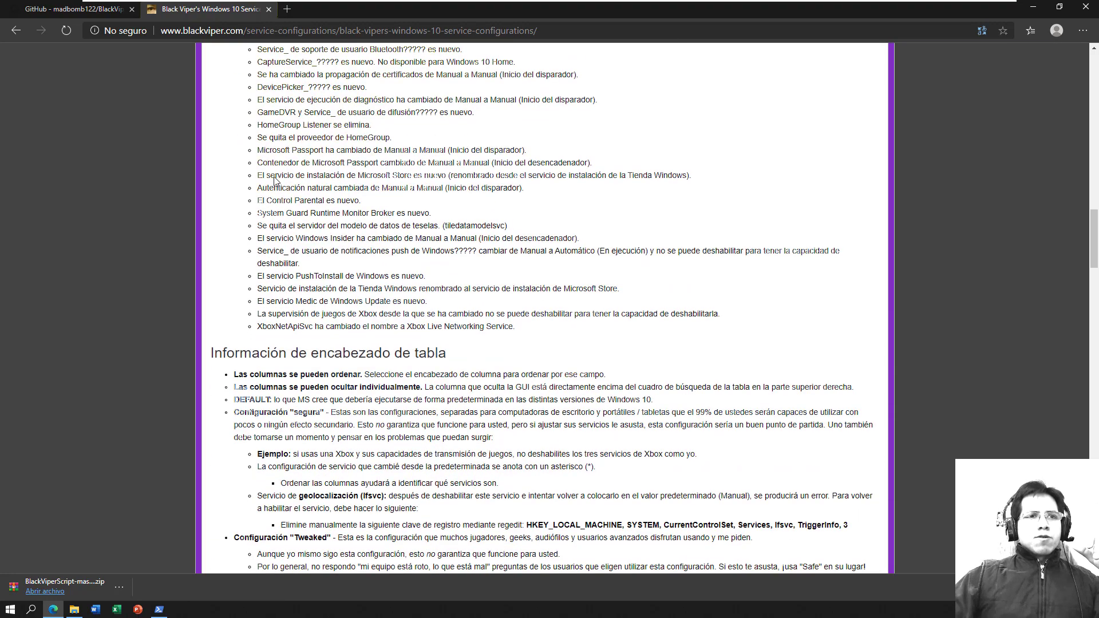
scroll(350, 121, down, 6)
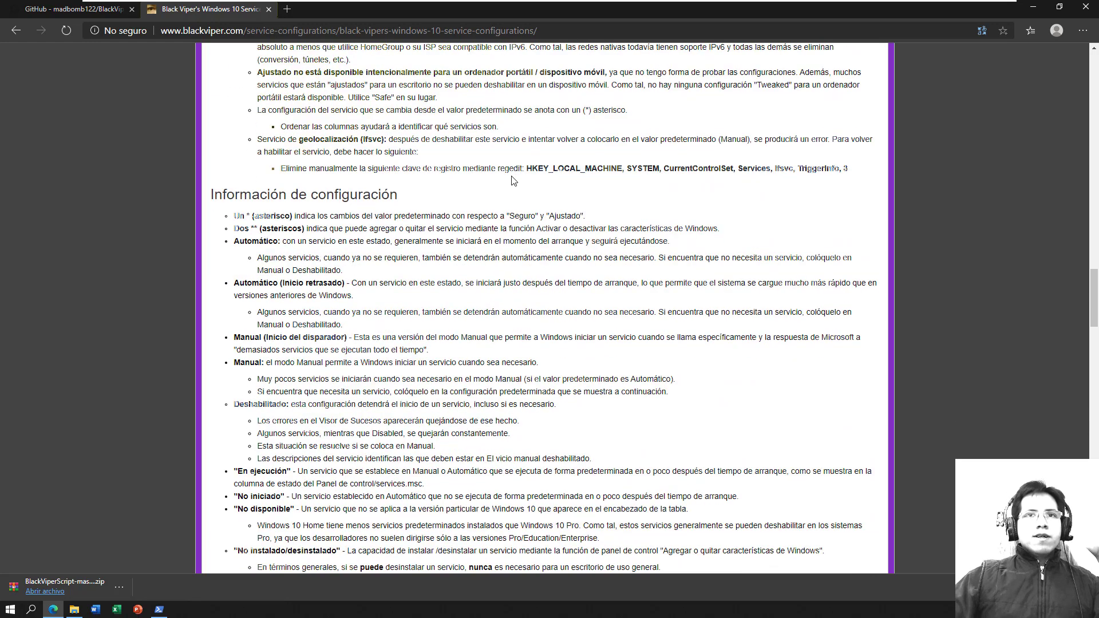
drag(529, 167, 858, 176)
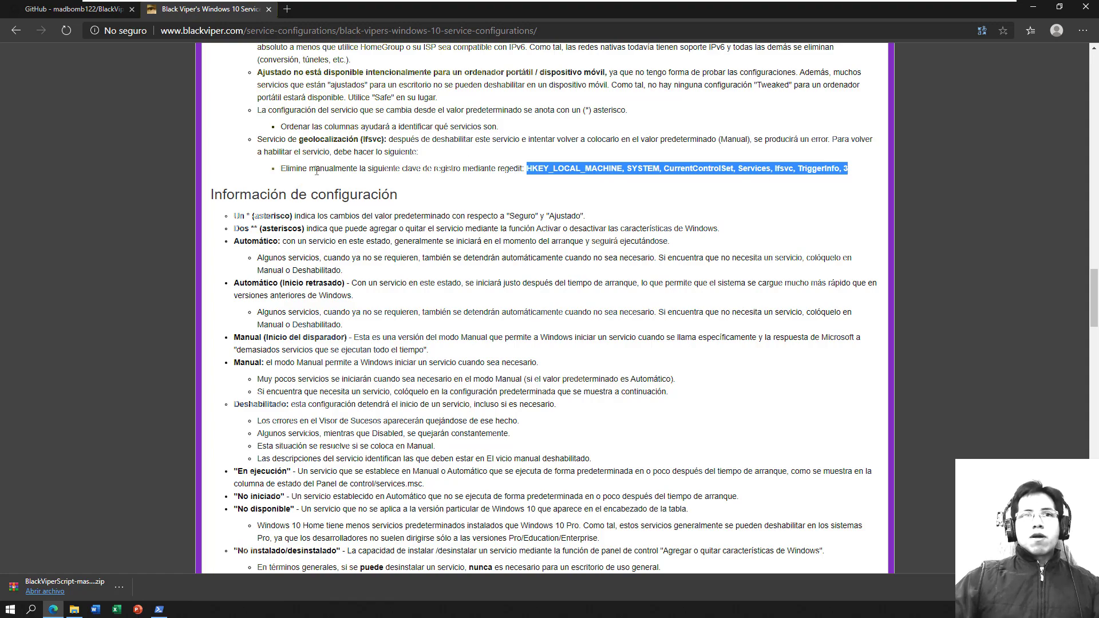
Step: Examine the services table, comparing the Default, Safe and Tweaked columns and the quick notes for each service
scroll(316, 171, down, 20)
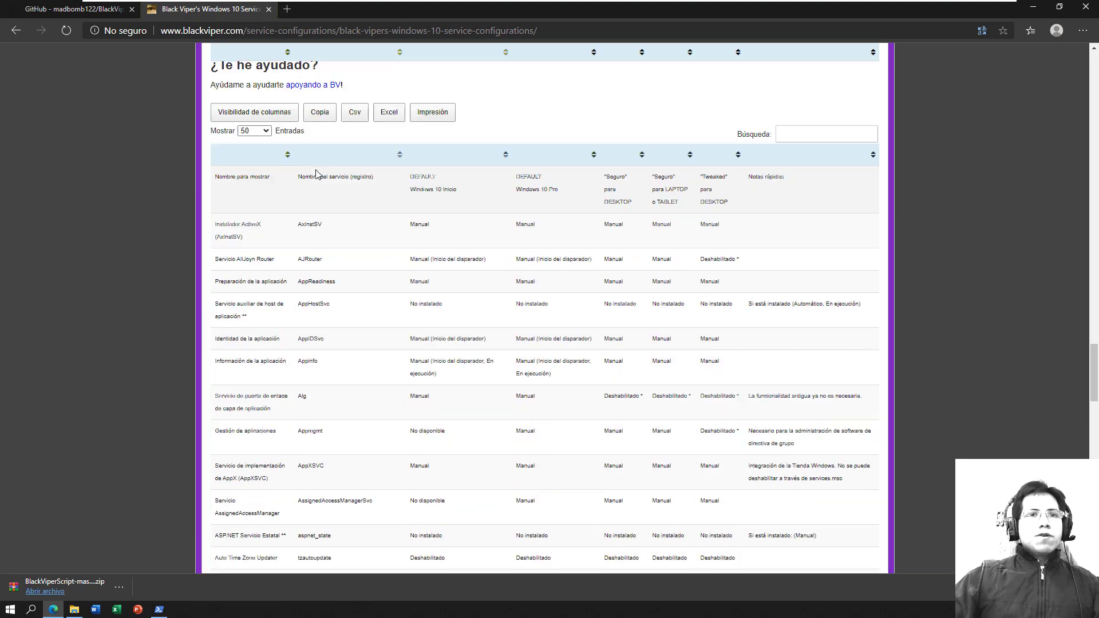
scroll(641, 177, up, 1)
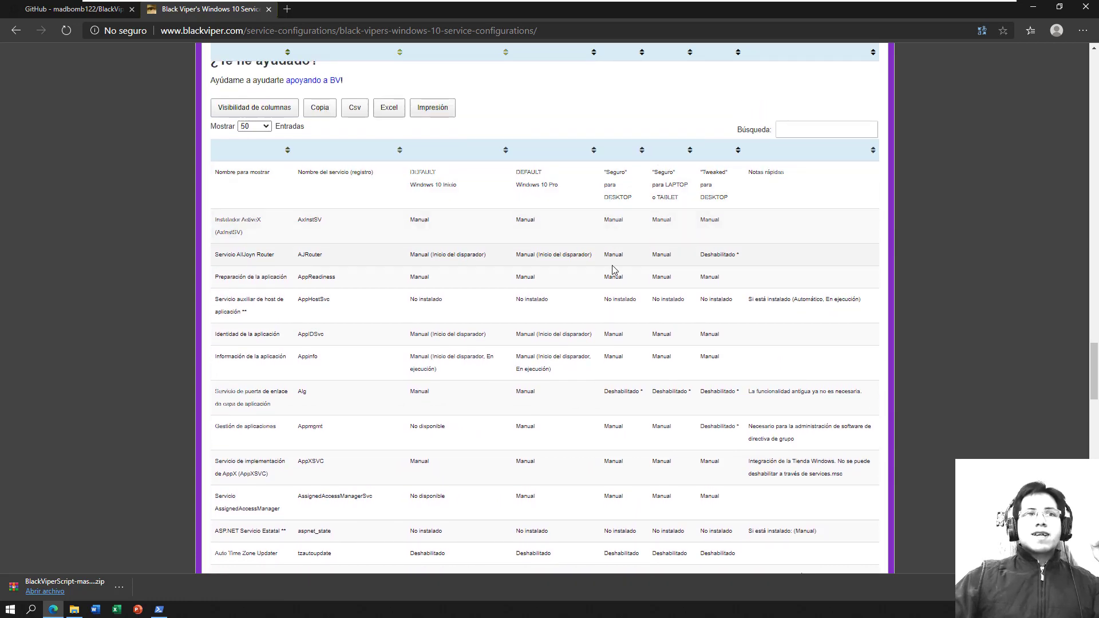
scroll(614, 257, down, 3)
scroll(610, 269, down, 3)
scroll(611, 269, down, 10)
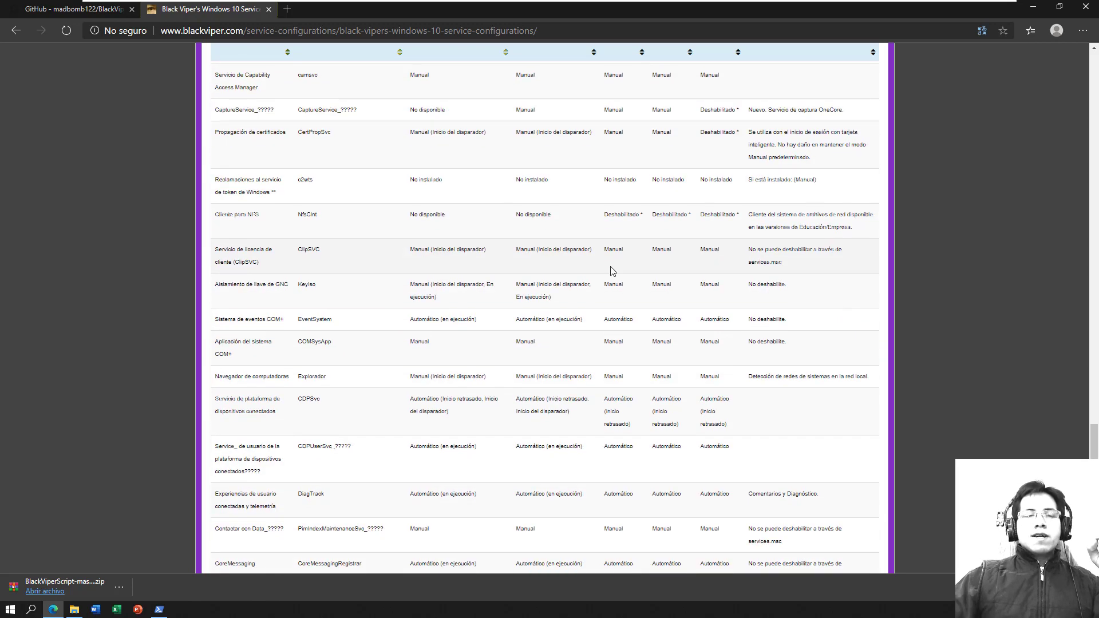
scroll(613, 271, down, 1)
scroll(612, 270, down, 8)
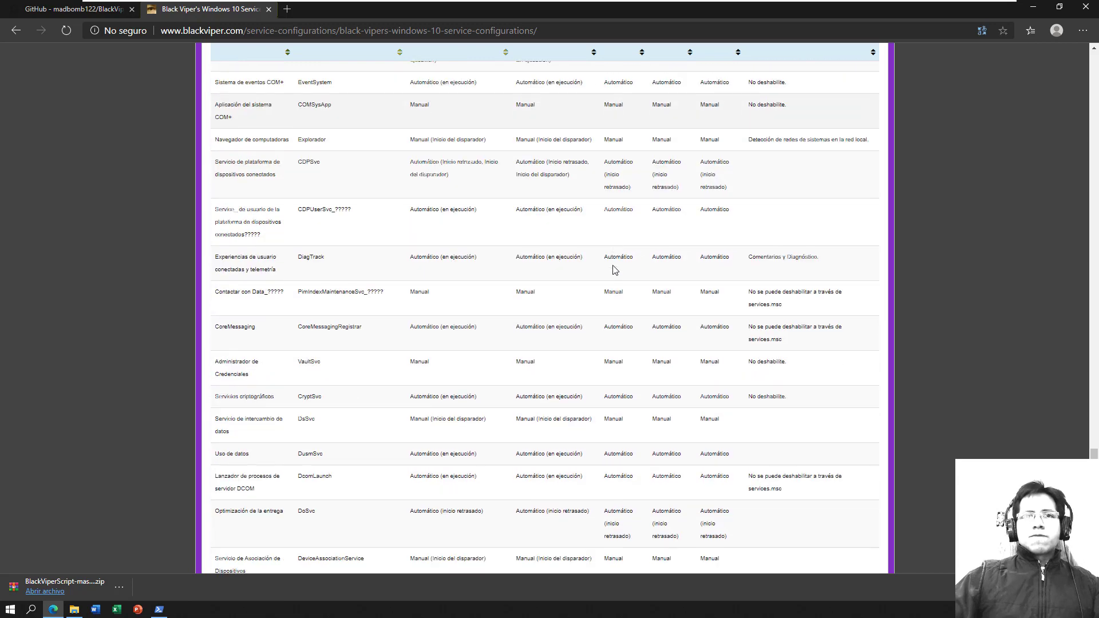
scroll(613, 271, down, 2)
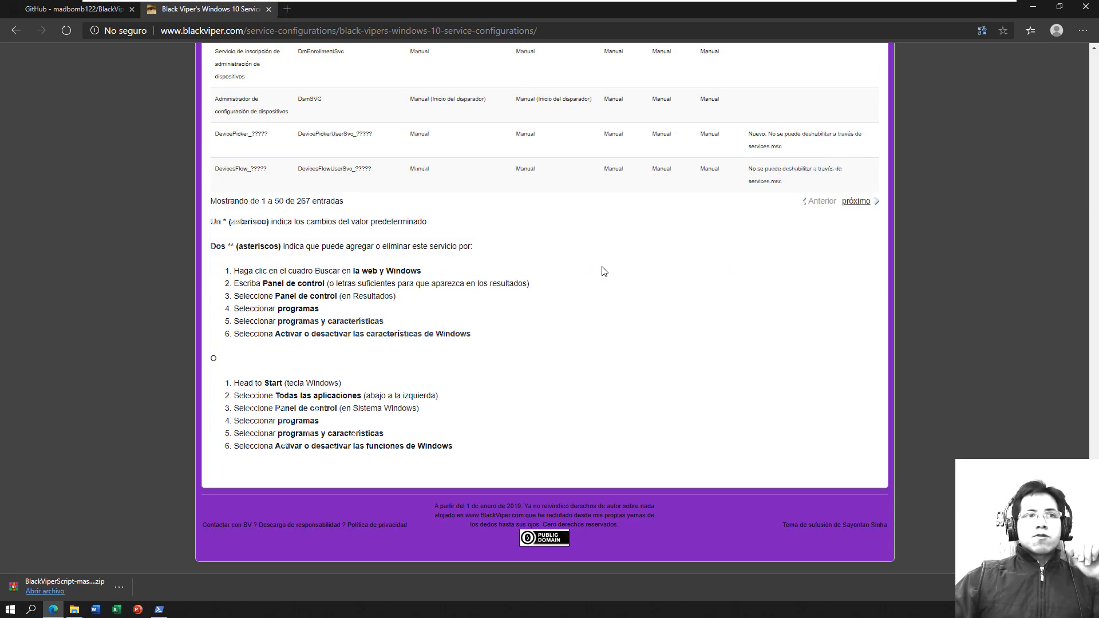
Step: Review the instructions below the table for turning Windows features on or off, and minimize the browser to reveal the script window
drag(244, 271, 309, 322)
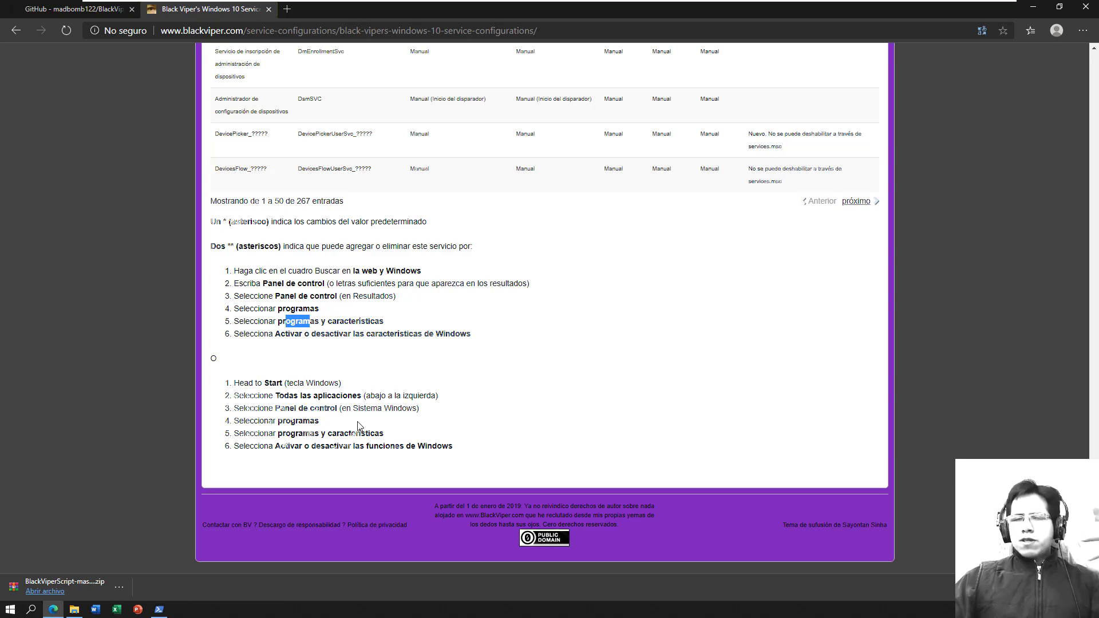
scroll(366, 409, up, 20)
scroll(372, 407, up, 20)
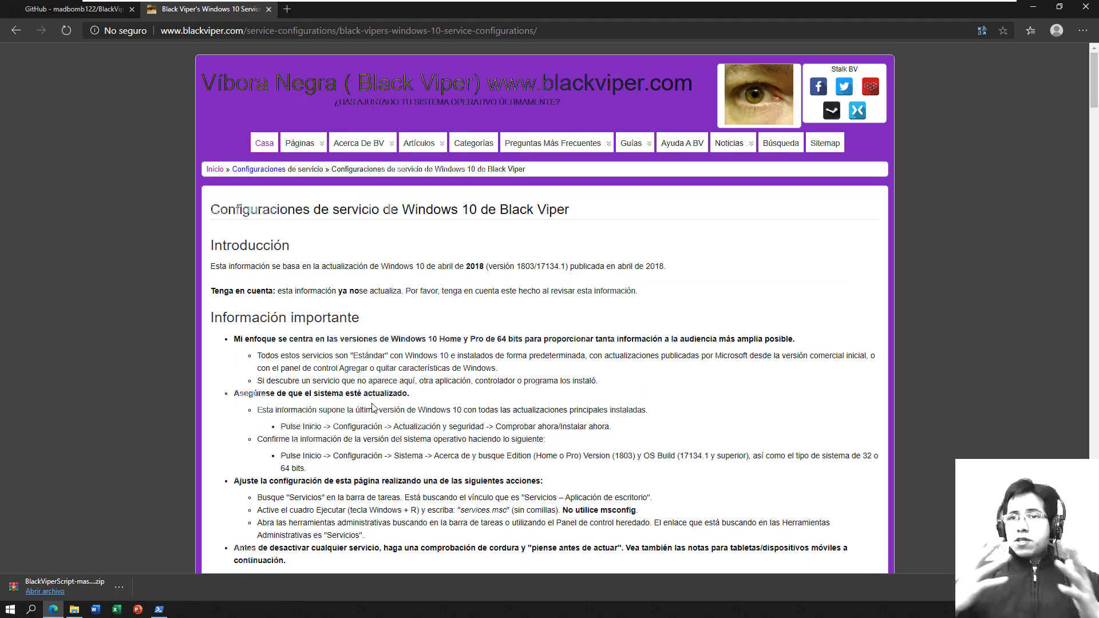
click(1033, 9)
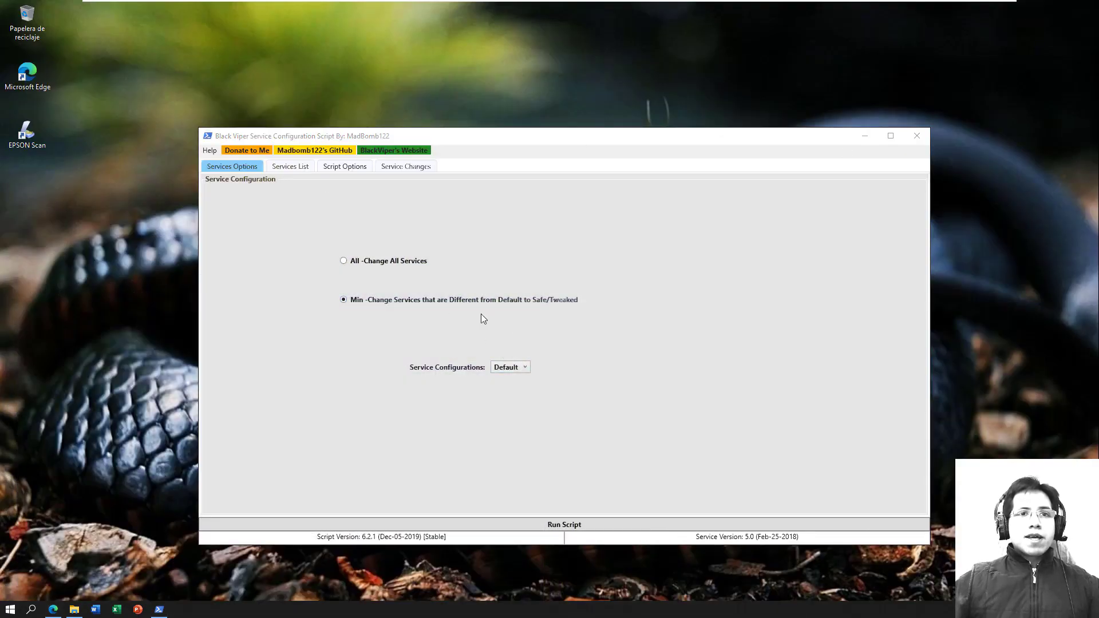
Step: Select changing all services in the script, and open Task Manager and place it beside the script window
click(345, 262)
click(366, 607)
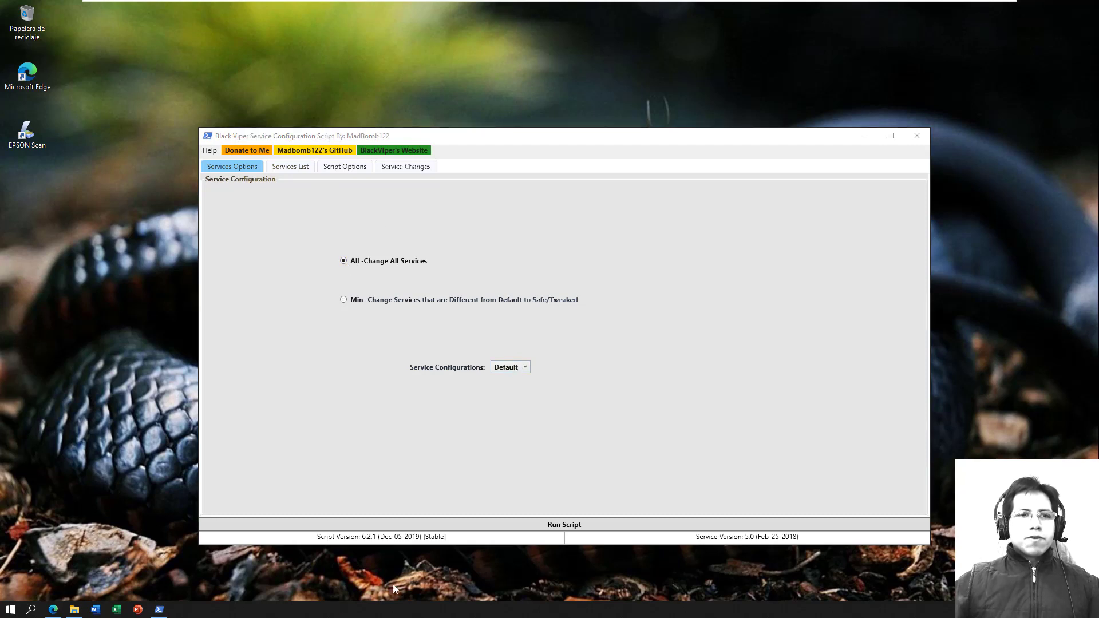
right_click(402, 610)
click(435, 550)
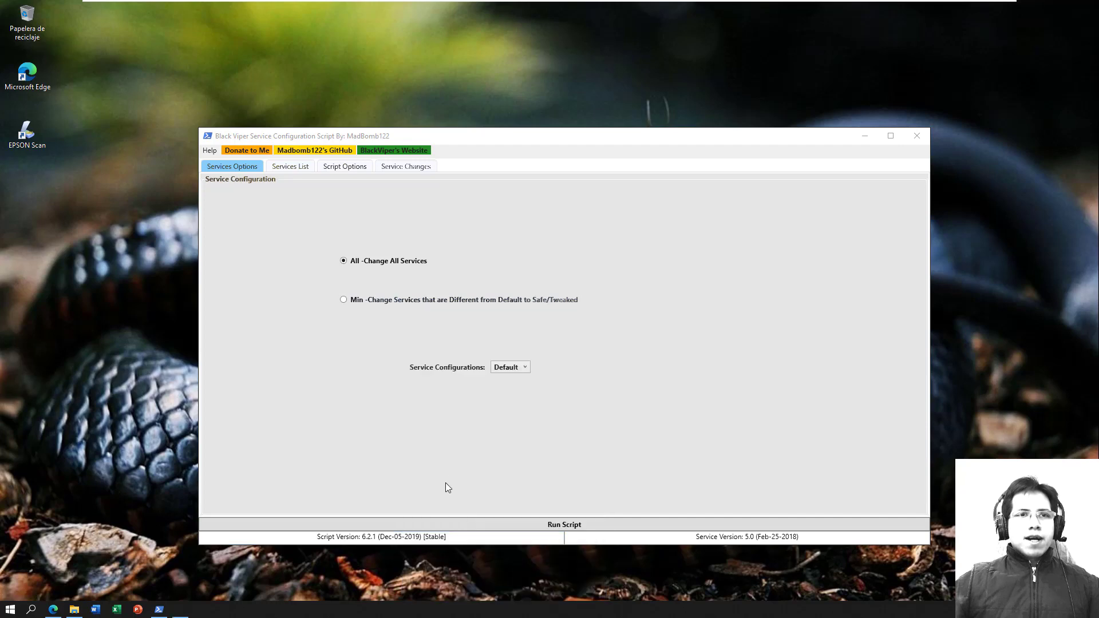
click(89, 239)
drag(153, 57, 805, 72)
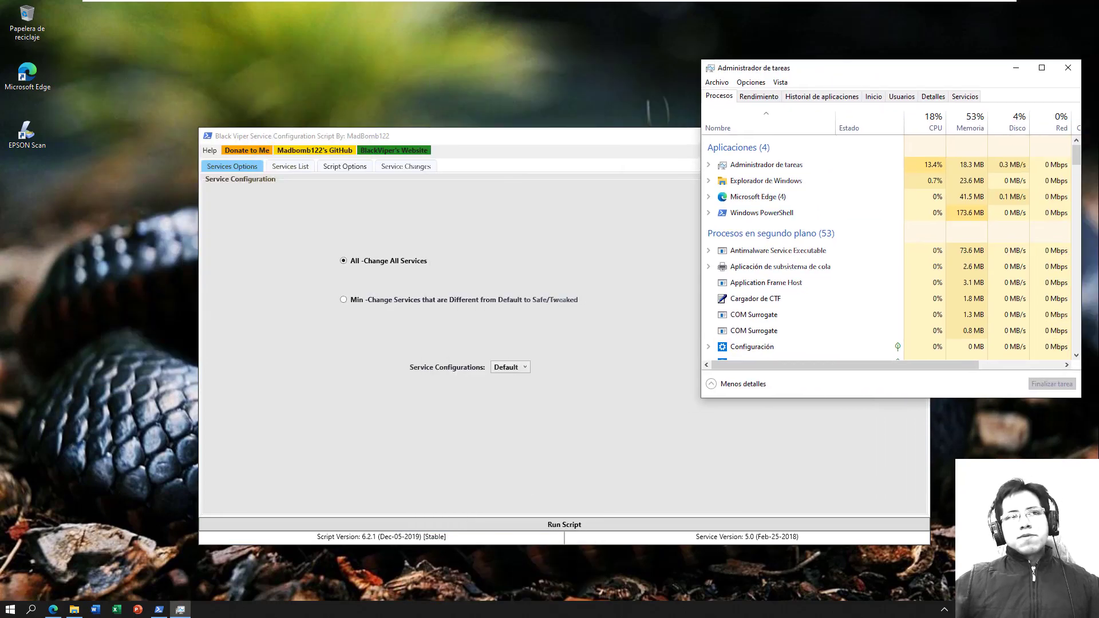
Step: Check the CPU and memory performance graphs in Task Manager, leaving the memory graph displayed
click(759, 97)
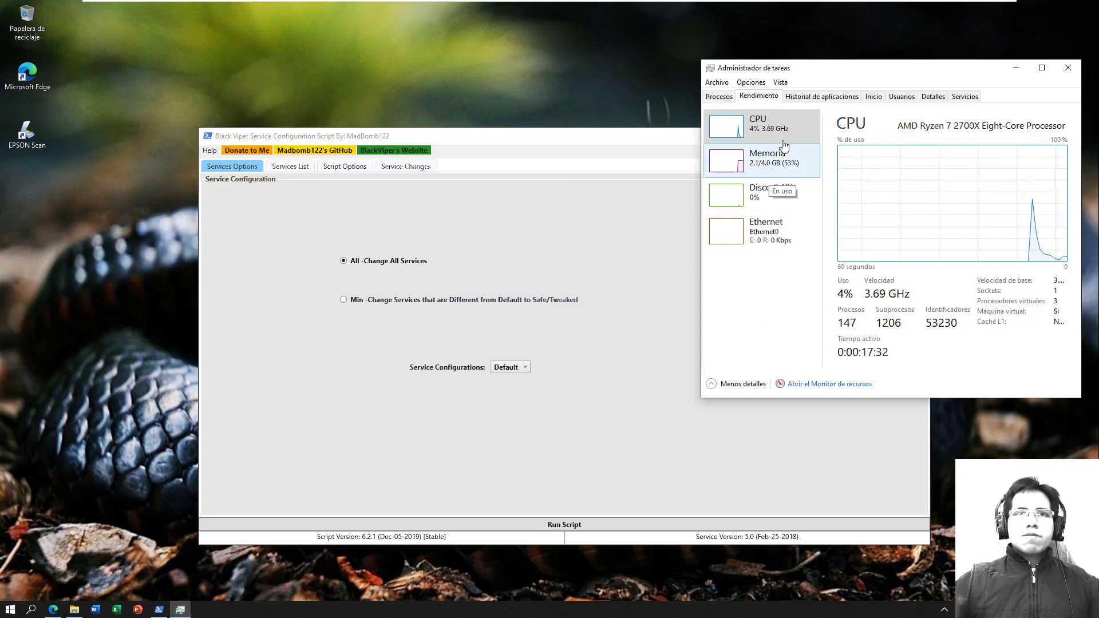
click(800, 166)
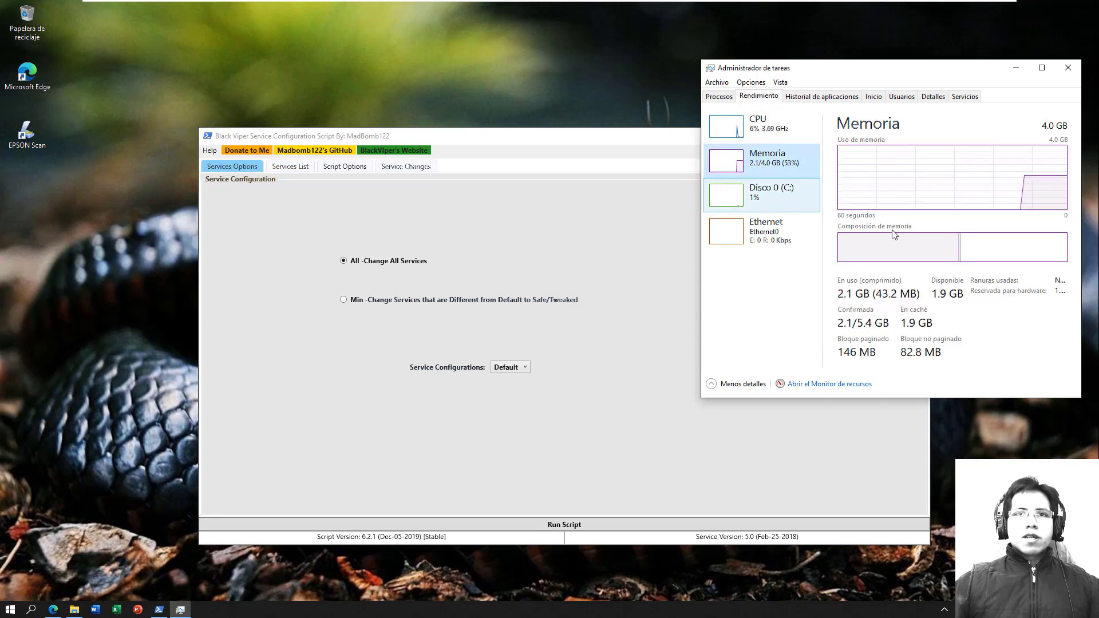
key(Up)
click(767, 158)
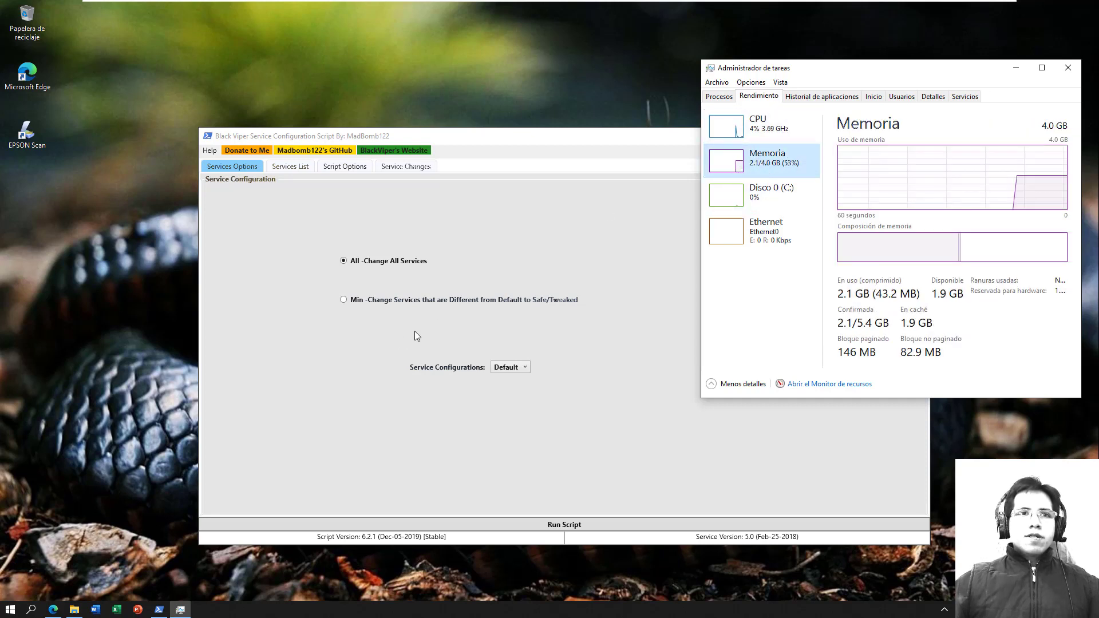
Step: Set the script to change only services that differ from default (Min), with the Safe service configuration
click(435, 324)
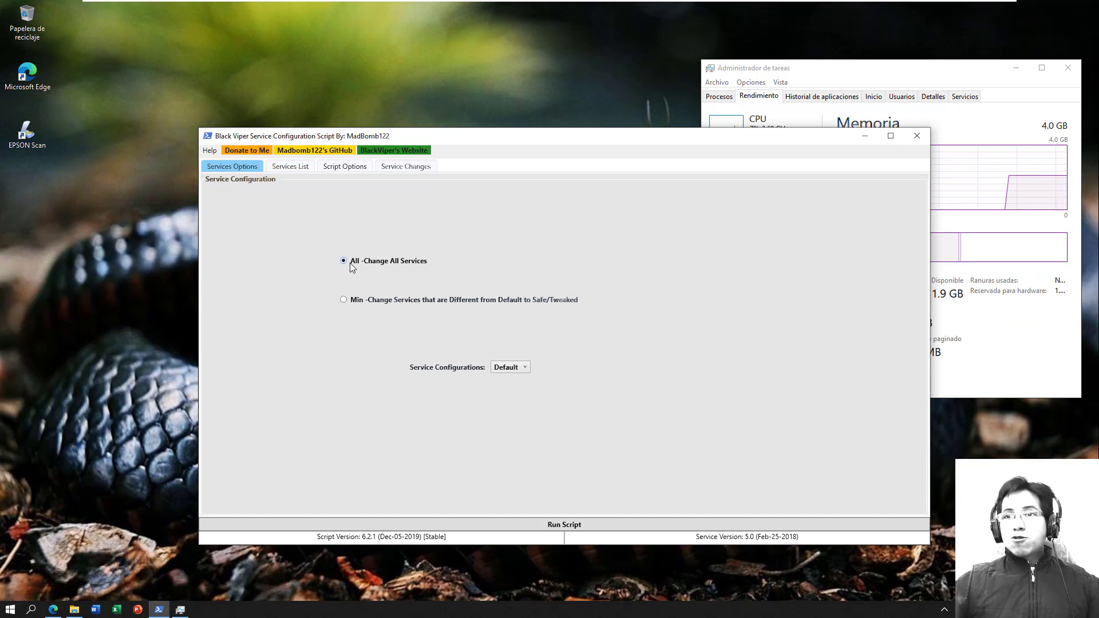
click(343, 299)
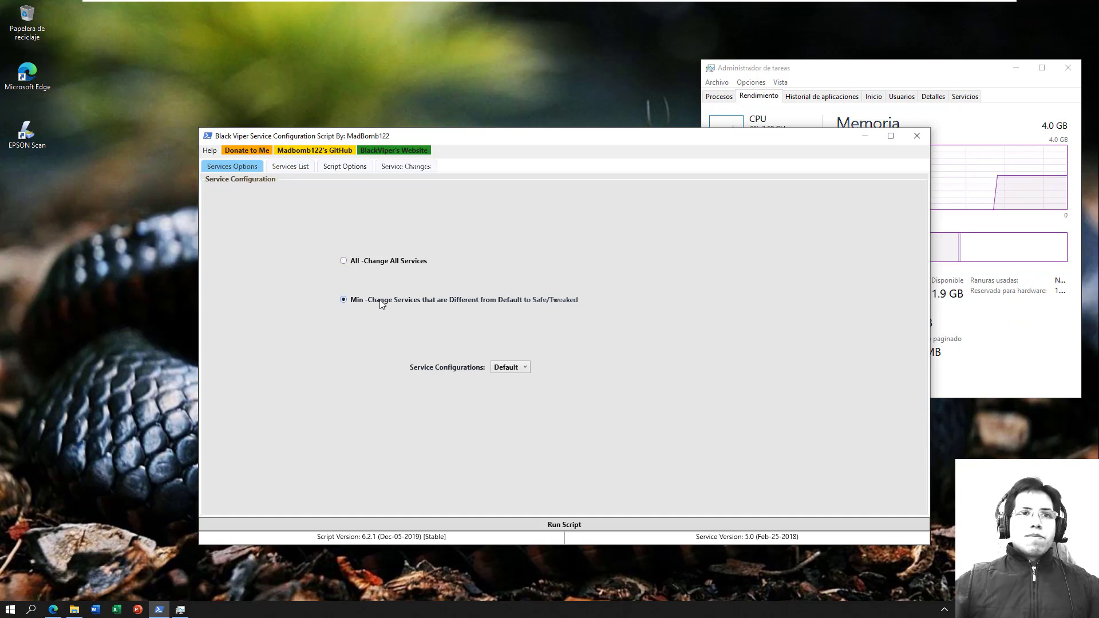
click(511, 368)
click(502, 391)
Step: Try the Tweaked and Custom Setting service configurations, and return the selection to Safe
click(517, 366)
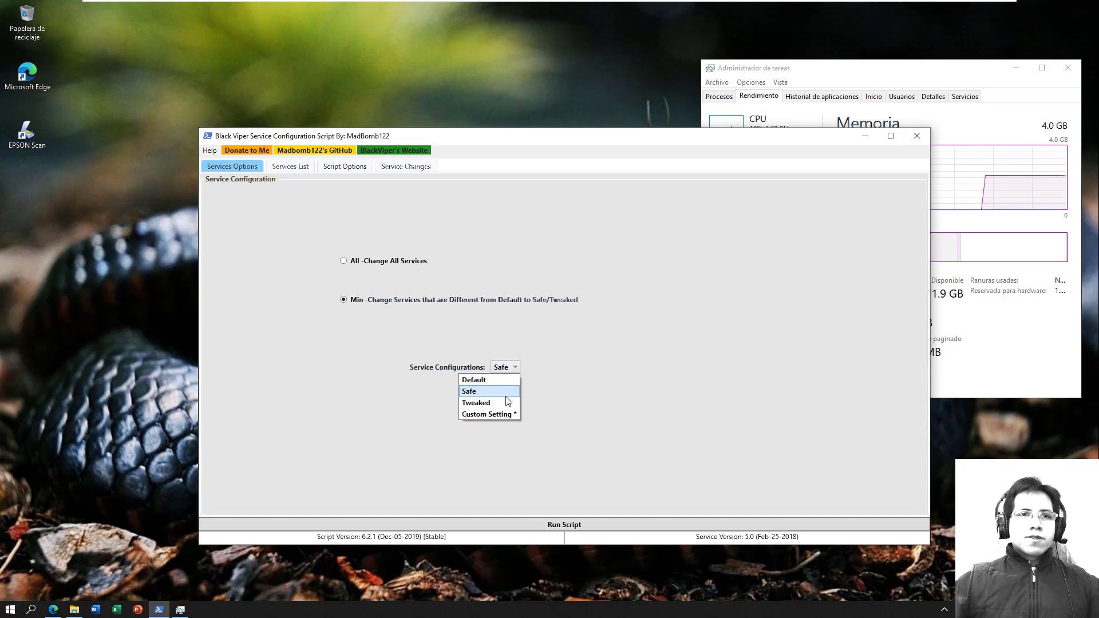
click(503, 402)
click(510, 368)
click(509, 414)
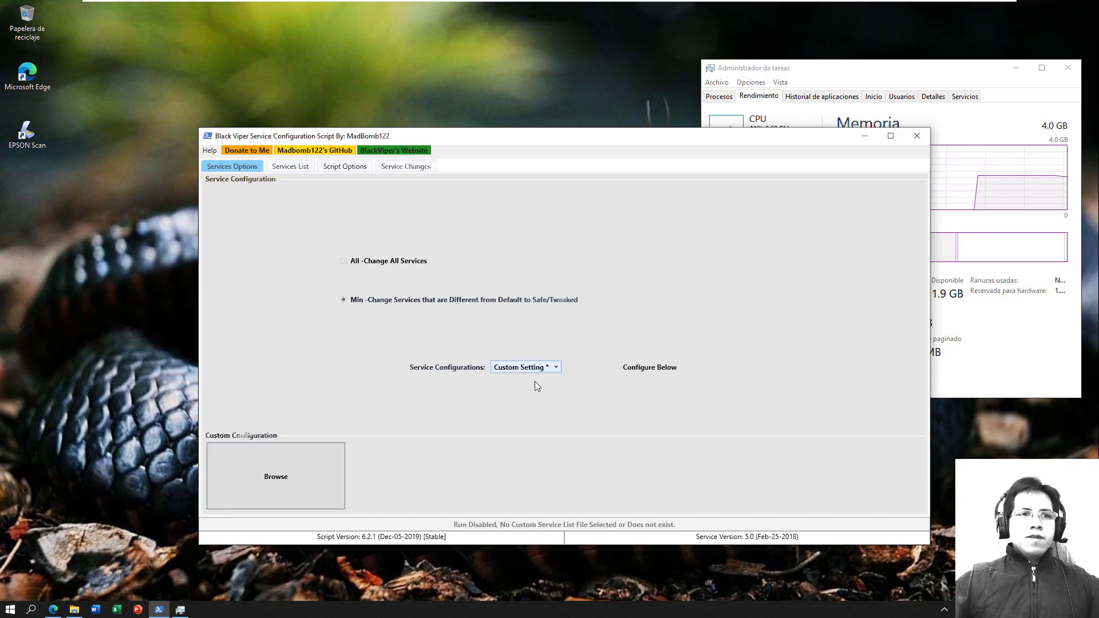
click(542, 368)
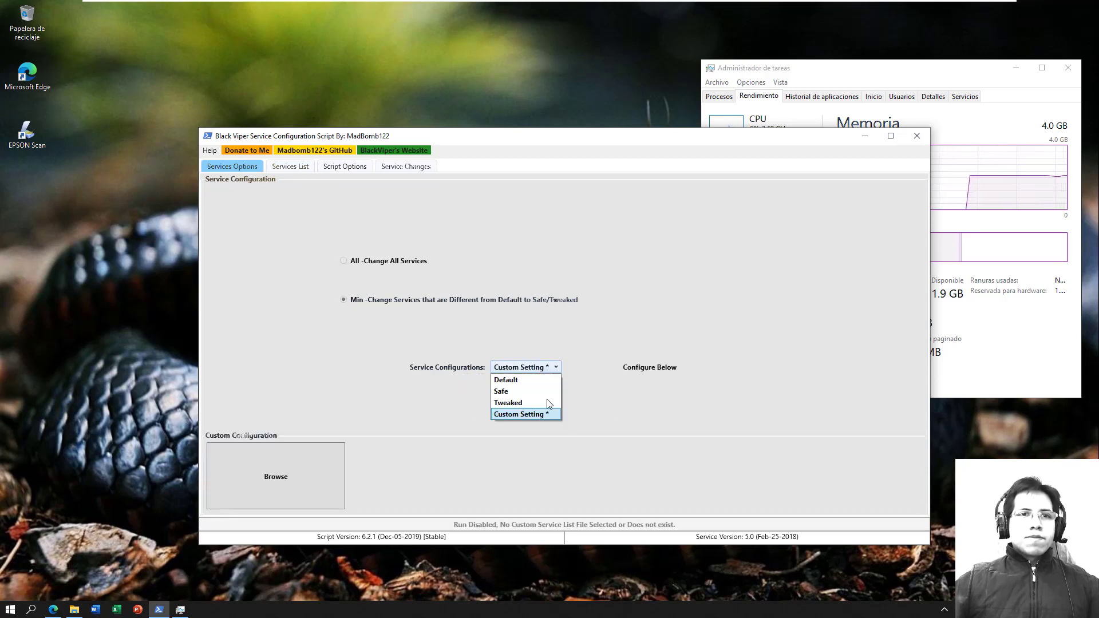
click(504, 392)
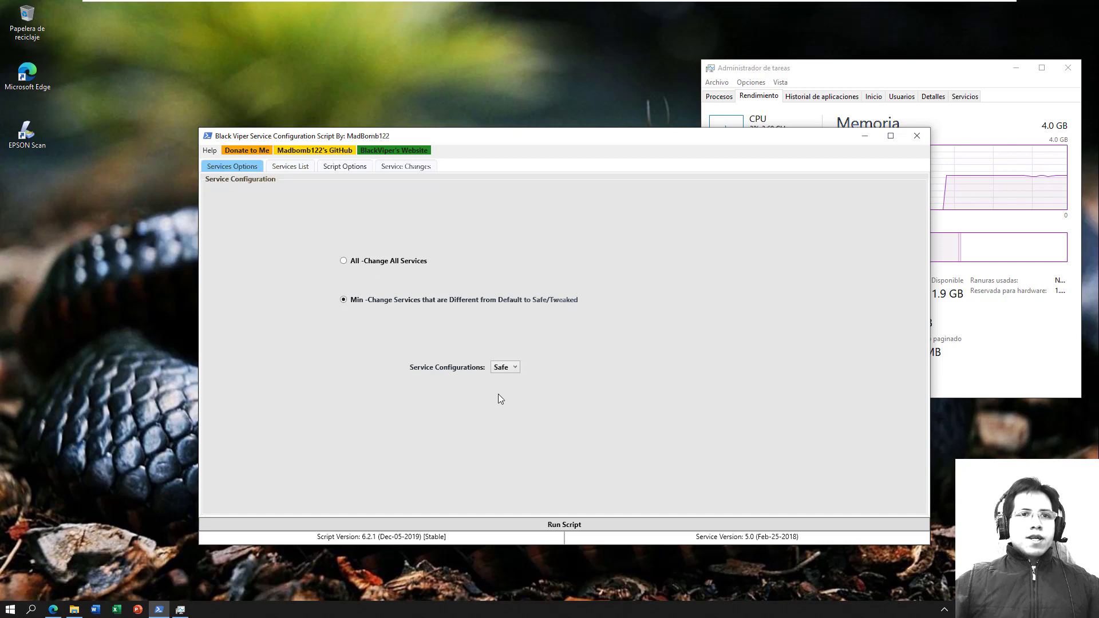
Step: Run the script, agree to continue despite the Windows build caution, and accept the notice about the script starting
click(556, 528)
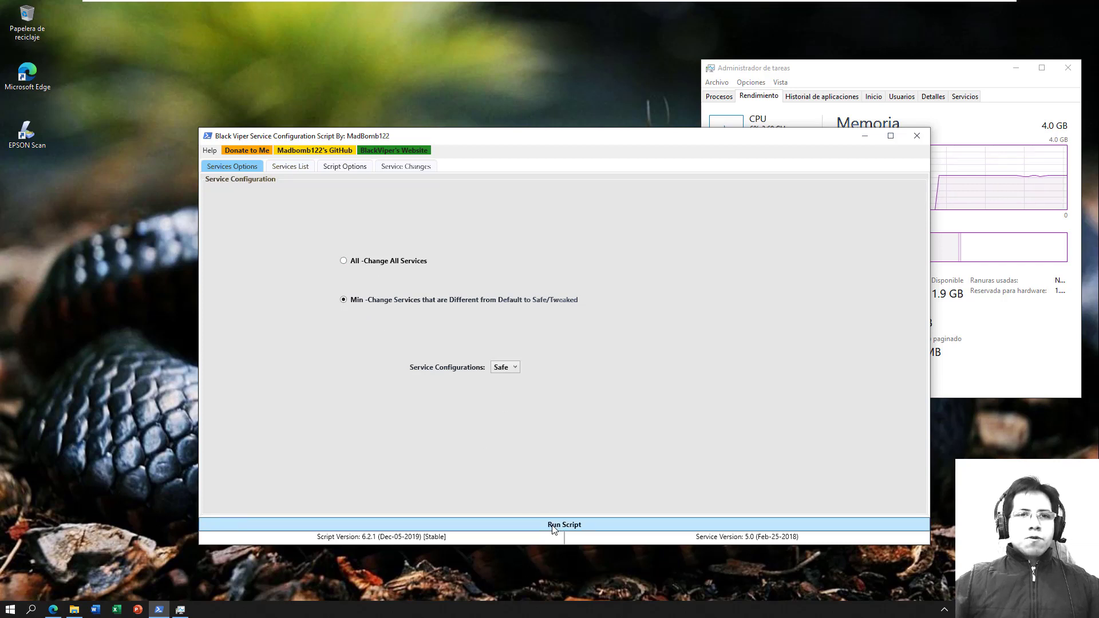
drag(132, 75, 362, 331)
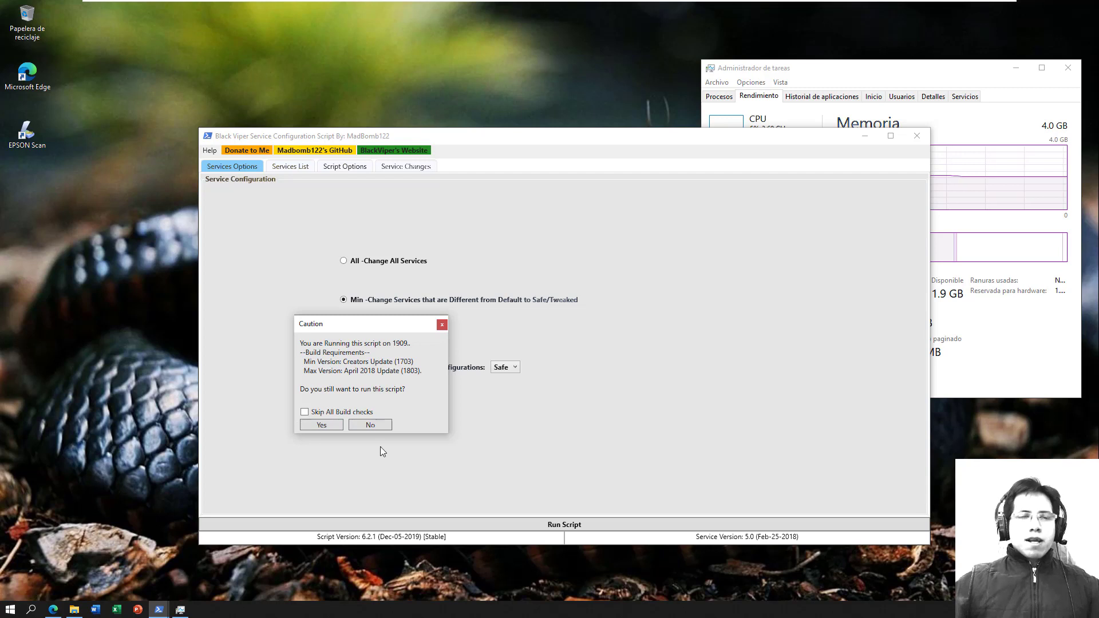
click(319, 427)
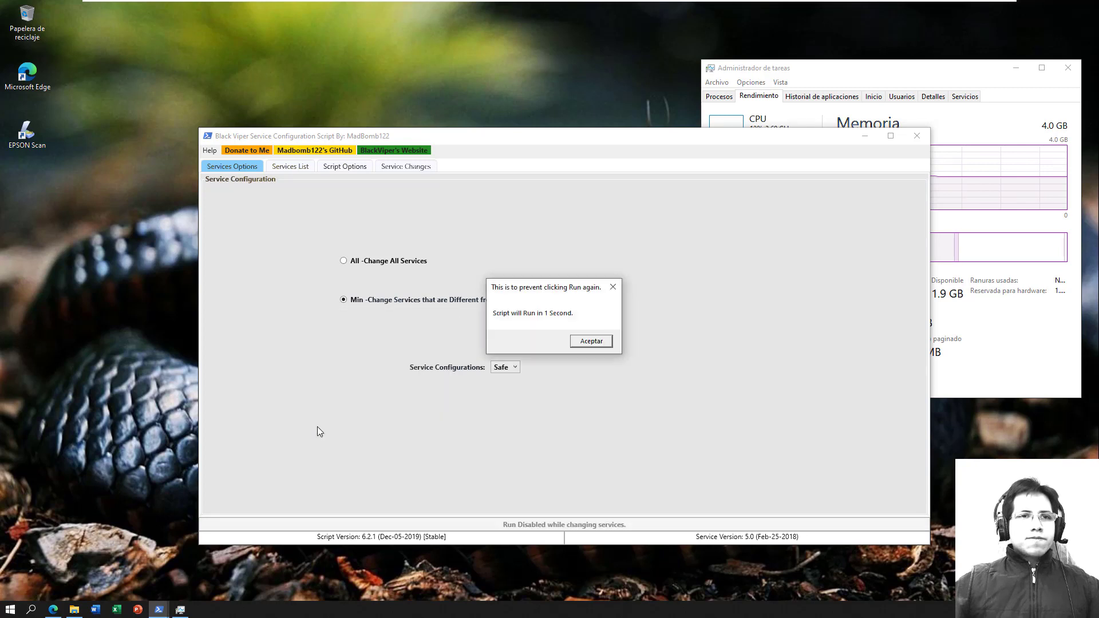
click(593, 344)
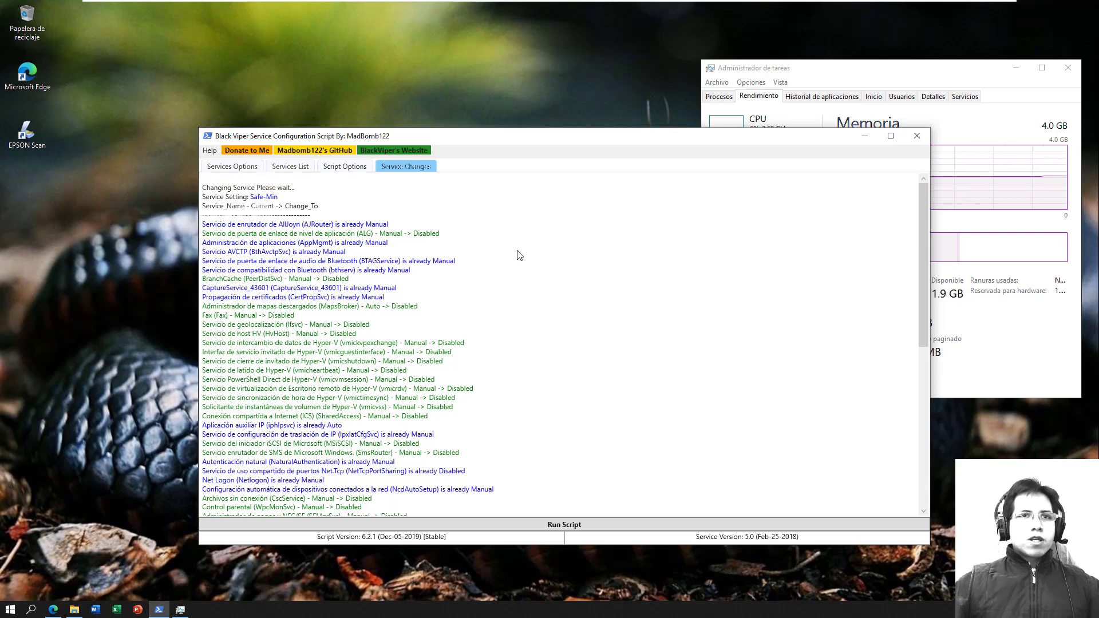
Step: Review the script's service change log from its beginning, with the window moved clear of the memory graph, and bring Task Manager forward
drag(557, 138, 459, 123)
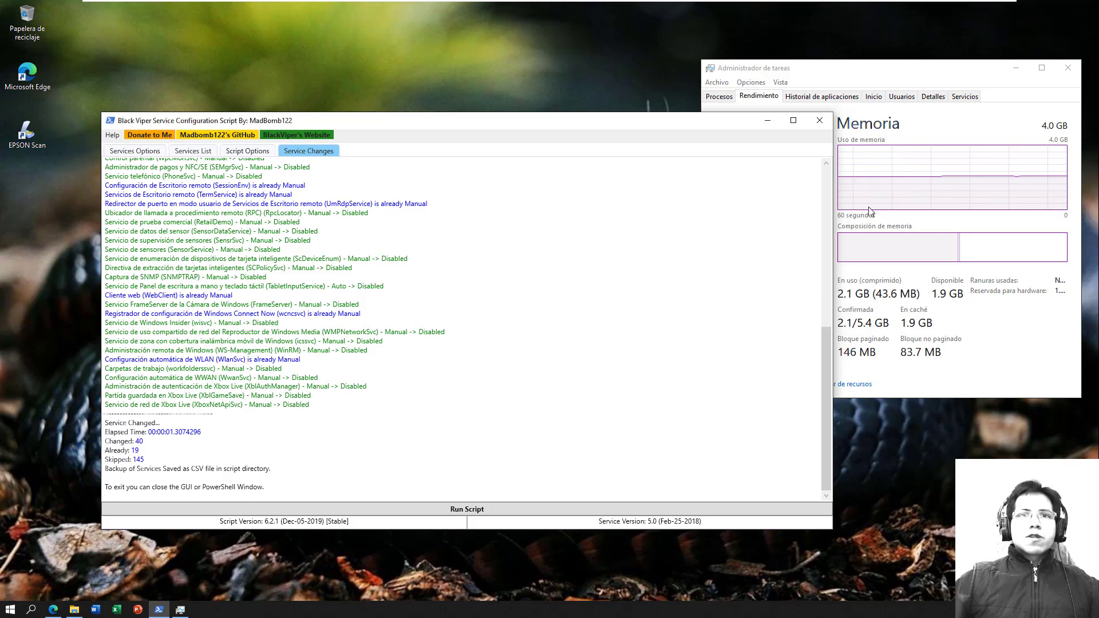
click(829, 240)
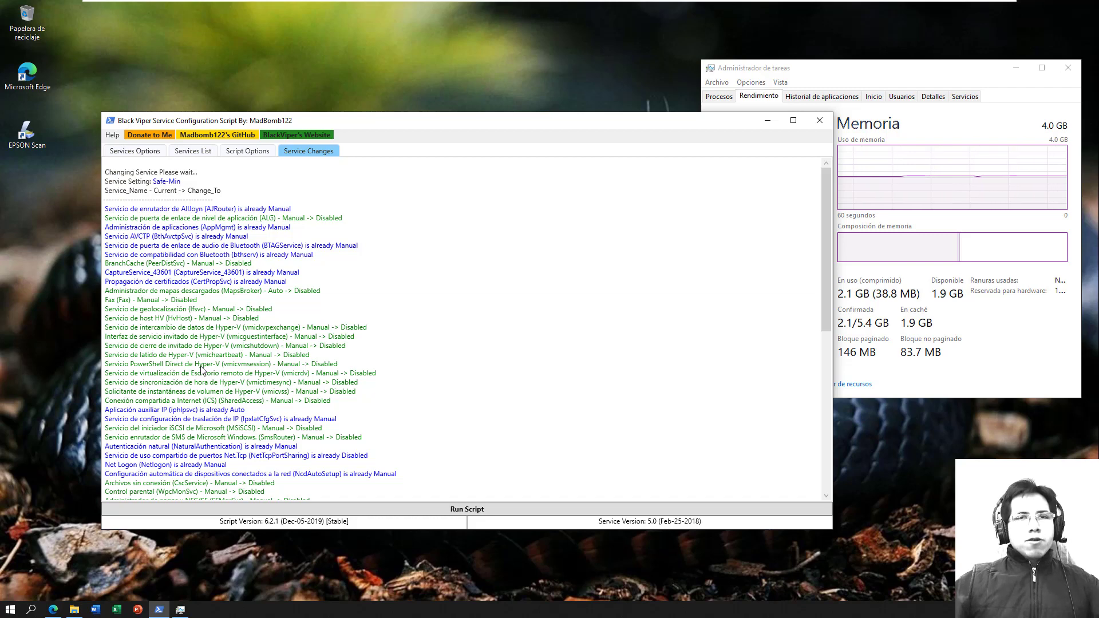
click(909, 75)
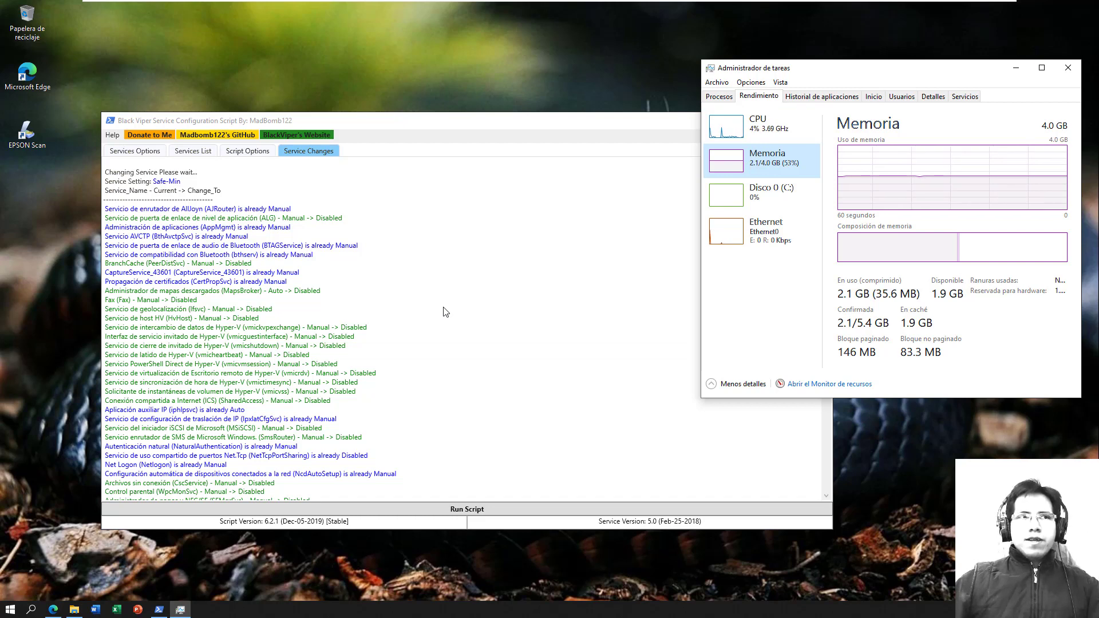
Step: Return the script to its service configuration options, and close both the script window and Task Manager
click(149, 151)
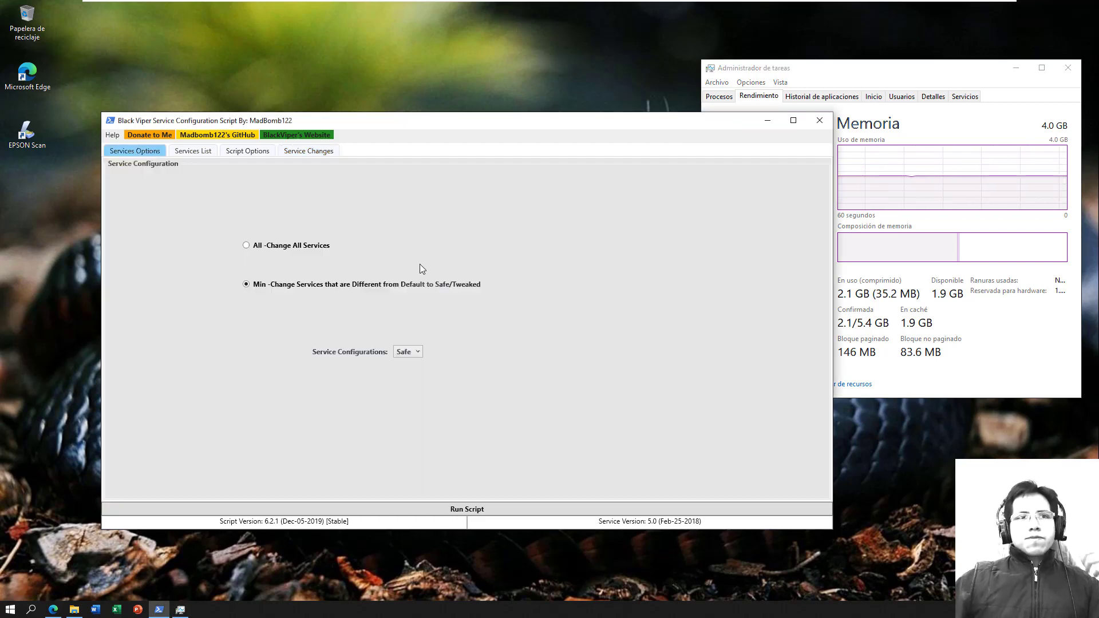
click(819, 121)
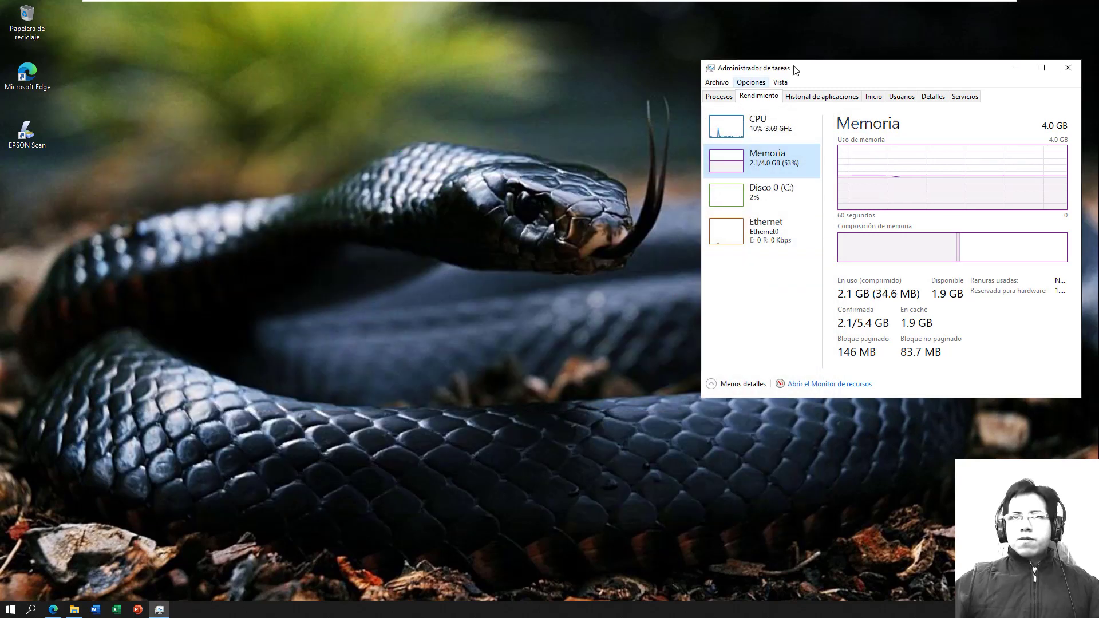
click(1068, 68)
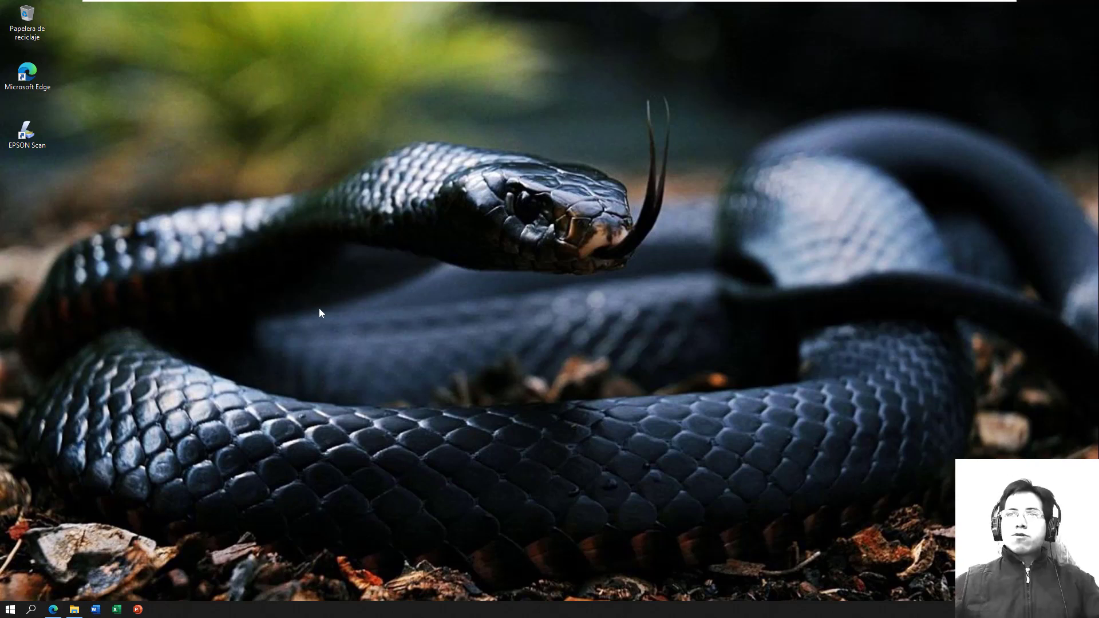
Step: Search Windows for "SER", open the Servicios application and maximize its window
click(31, 610)
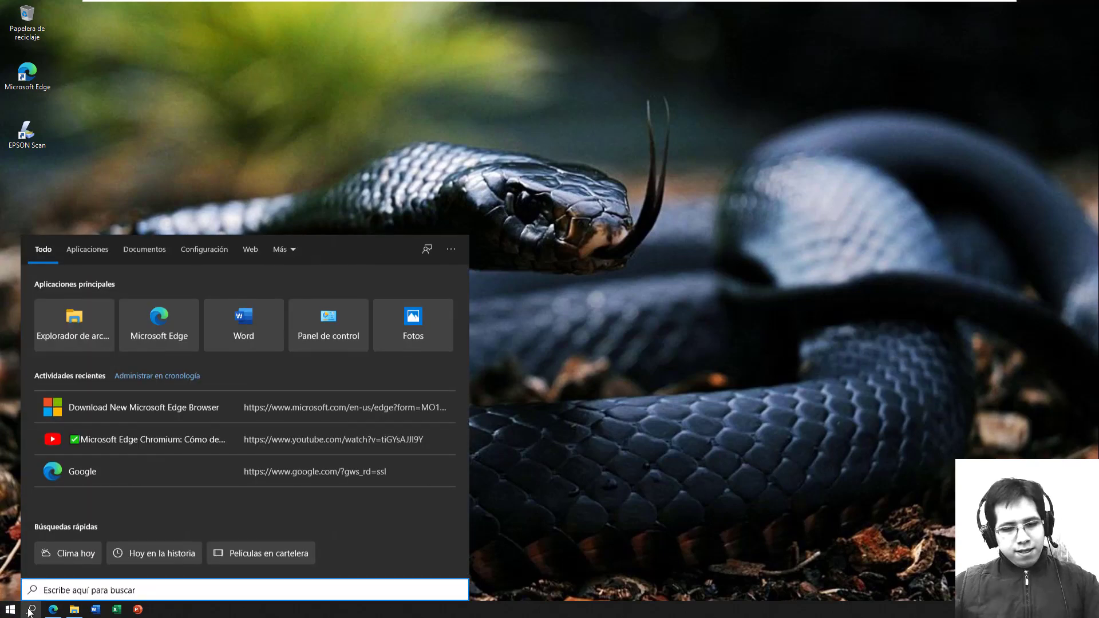
text(SER)
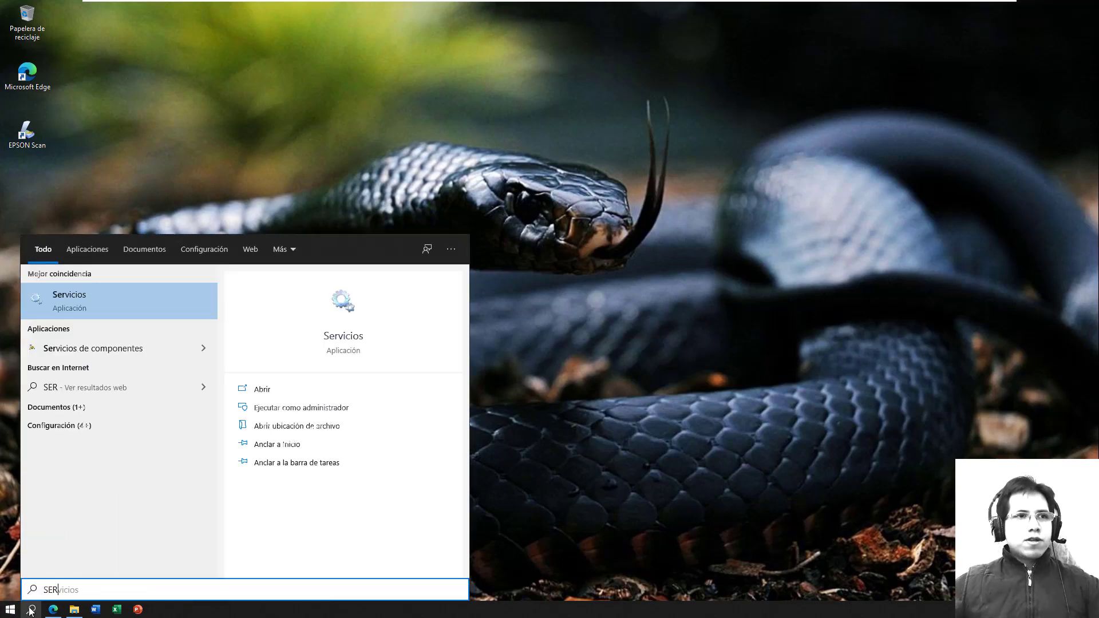
click(119, 314)
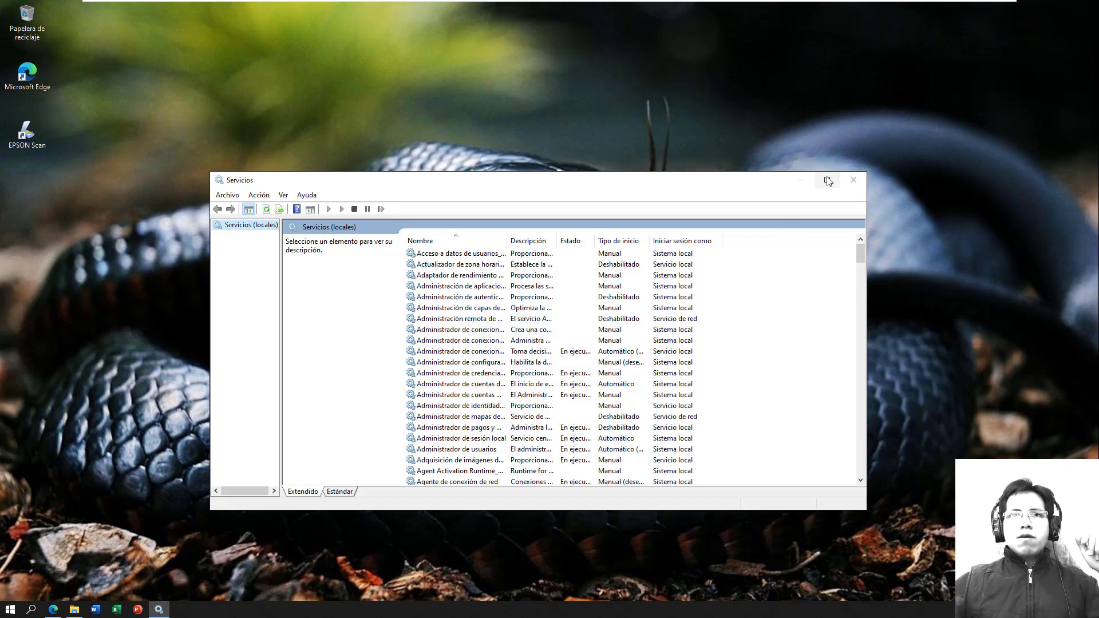
click(821, 182)
Step: Inspect several local services, including Asistente para la conectividad de red and CaptureService_43601, and close the Servicios window
click(243, 187)
click(241, 263)
click(242, 372)
click(238, 469)
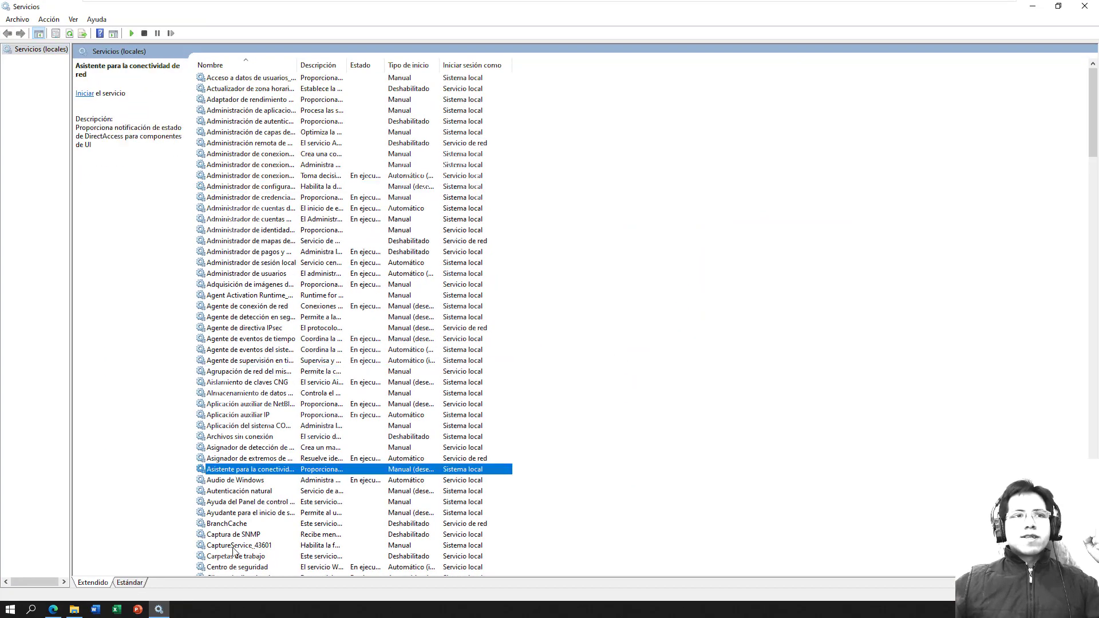
click(233, 547)
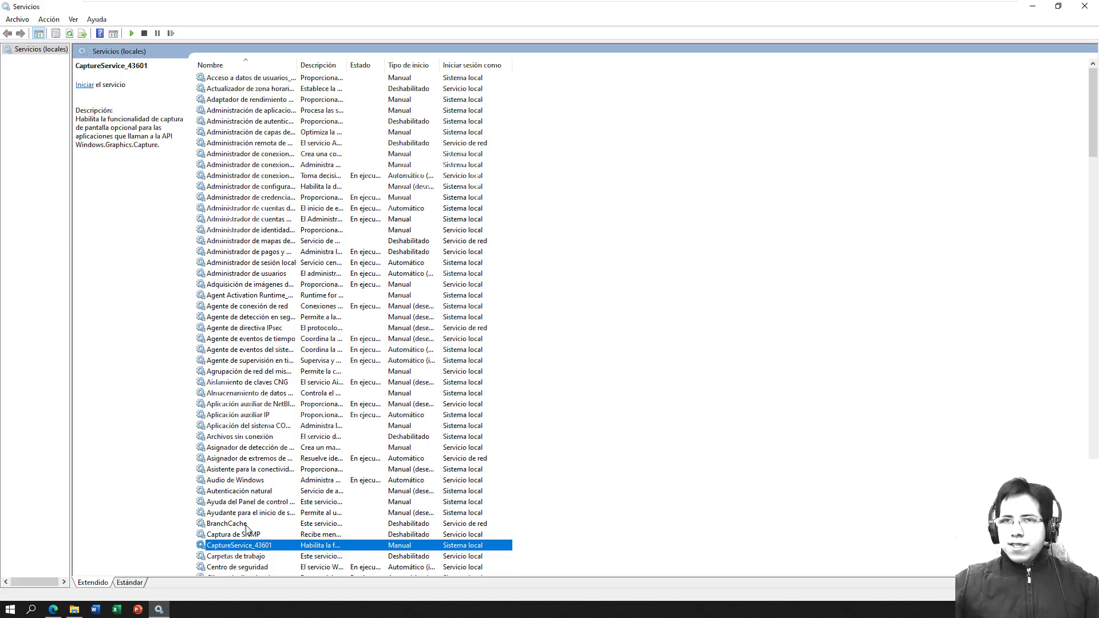
click(1084, 6)
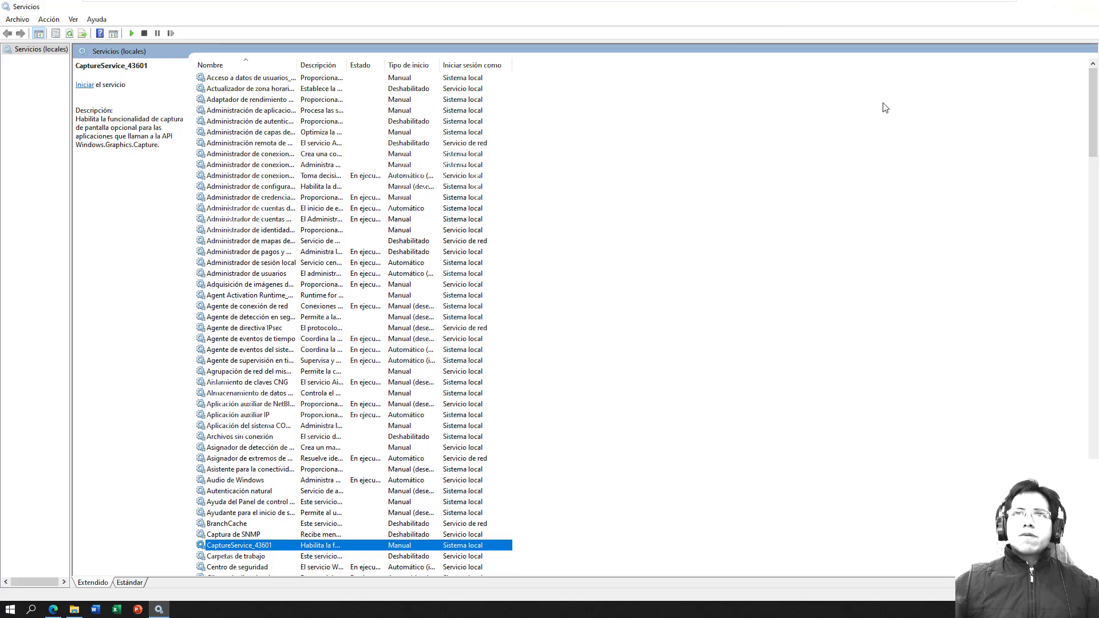